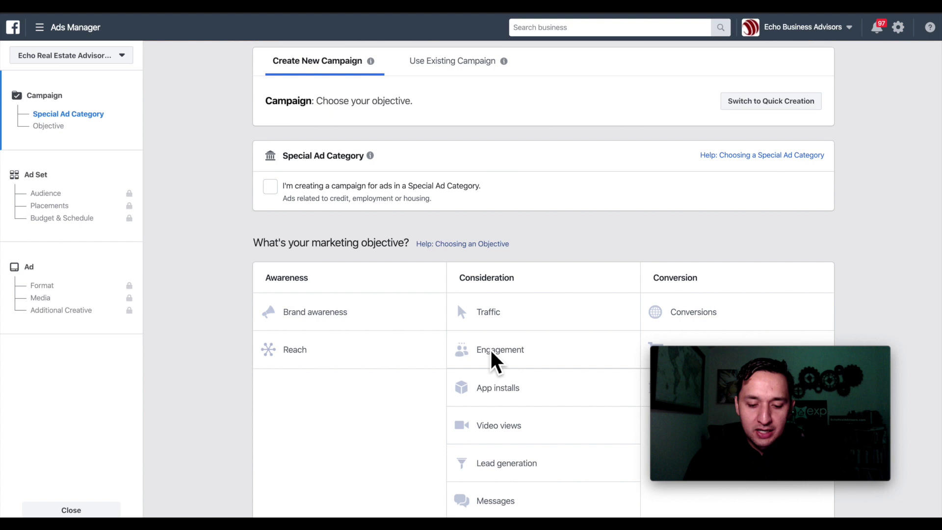
- Pick the Engagement objective with Post engagement as the type, then continue to the ad set
{"action": "mouse_move", "coordinate": [630, 350]}
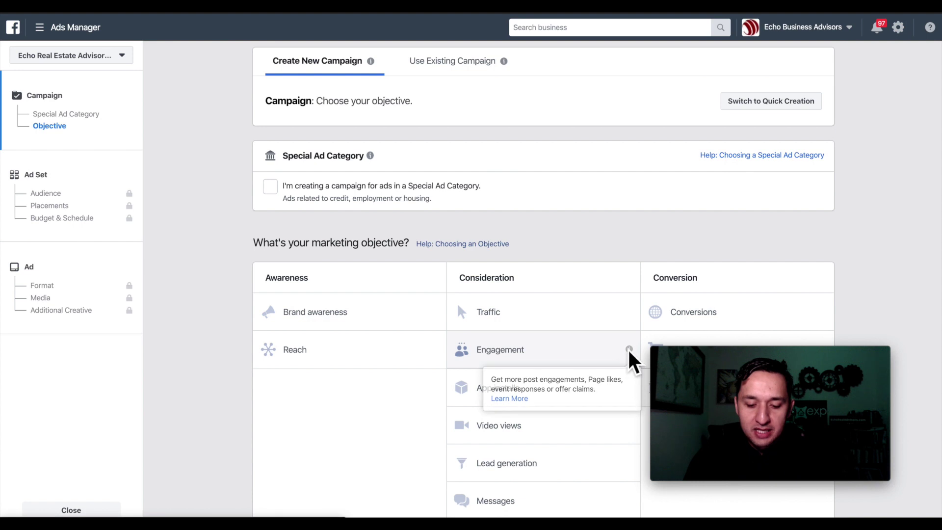
{"action": "left_click", "coordinate": [488, 359]}
{"action": "scroll", "coordinate": [494, 320], "scroll_direction": "down", "scroll_amount": 2}
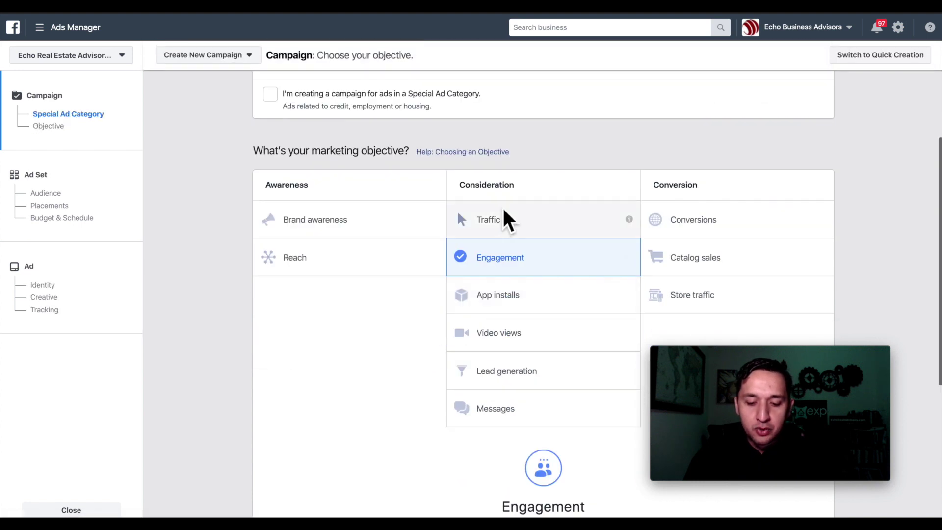
{"action": "scroll", "coordinate": [498, 299], "scroll_direction": "down", "scroll_amount": 5}
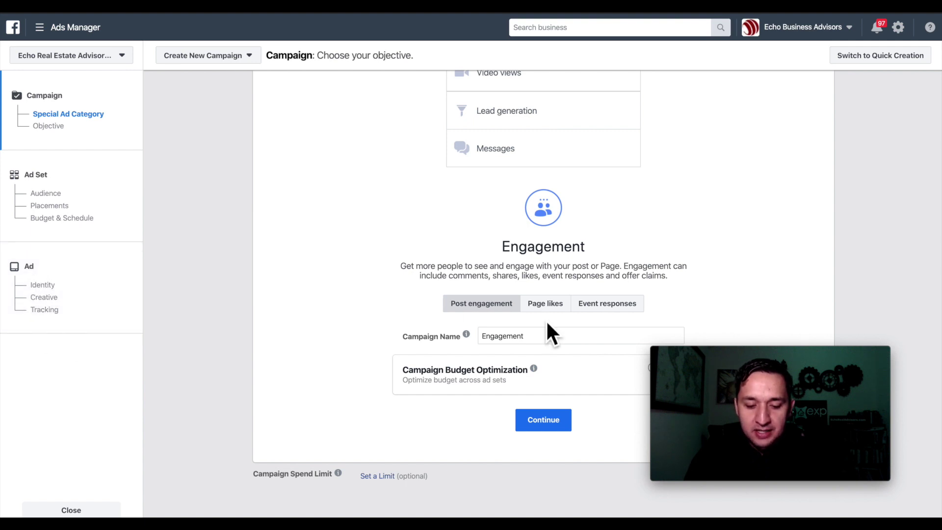
{"action": "left_click", "coordinate": [546, 305]}
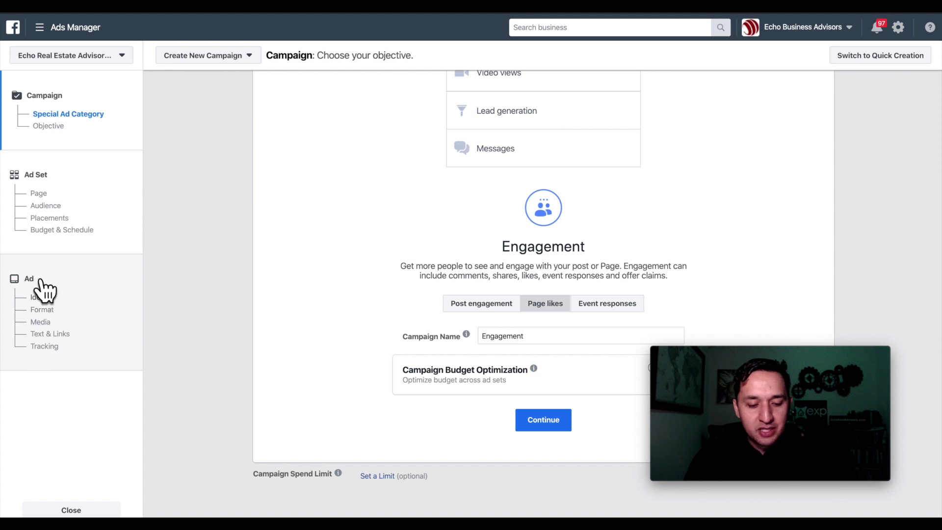
{"action": "left_click", "coordinate": [603, 306]}
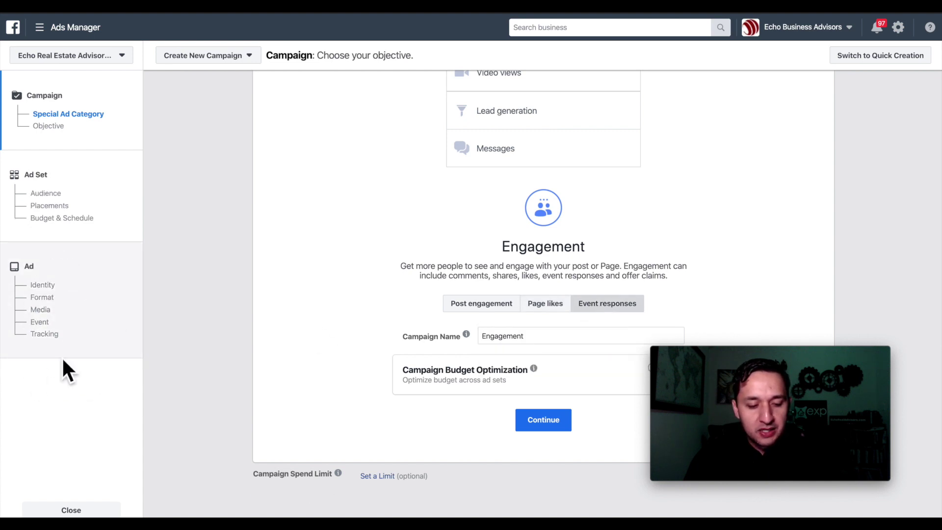
{"action": "left_click", "coordinate": [485, 305]}
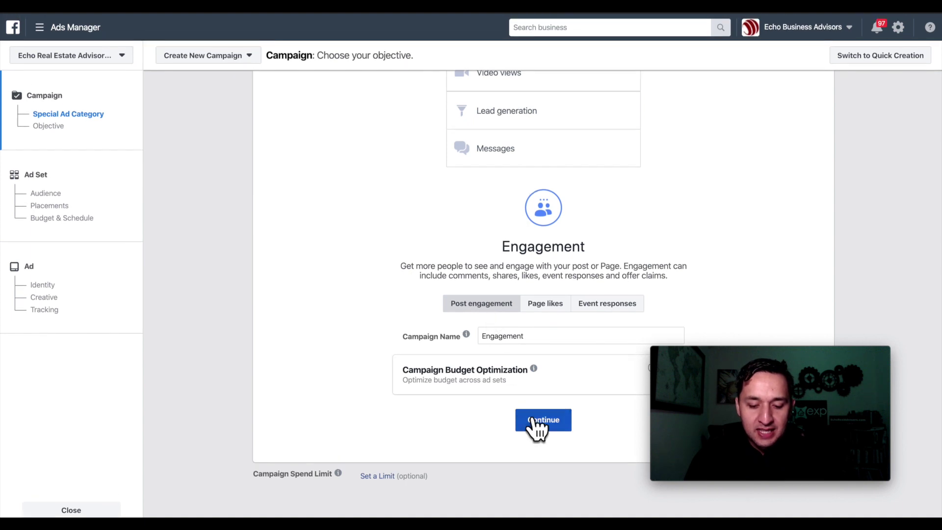
{"action": "left_click", "coordinate": [546, 427]}
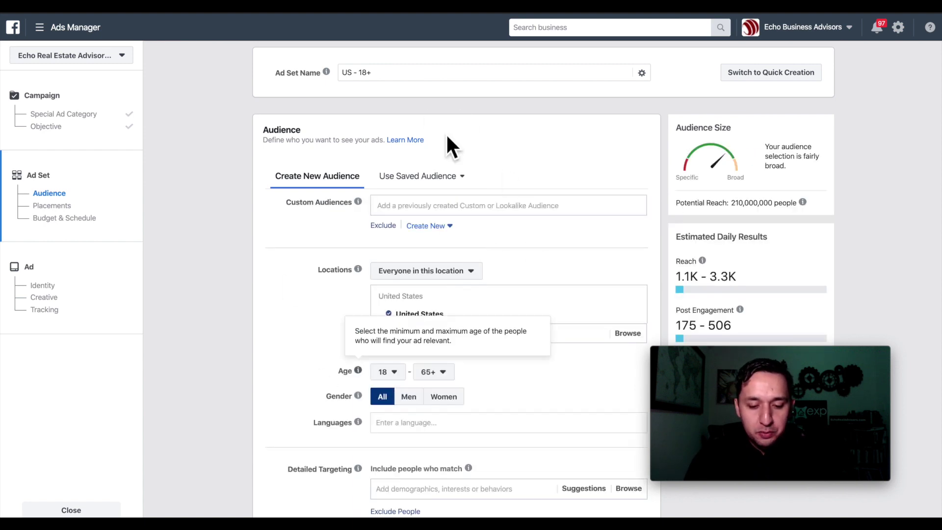
- Switch to Edit Placements, review the $11.00 daily budget, and continue to the ad step
{"action": "scroll", "coordinate": [446, 427], "scroll_direction": "down", "scroll_amount": 2}
{"action": "scroll", "coordinate": [446, 424], "scroll_direction": "down", "scroll_amount": 6}
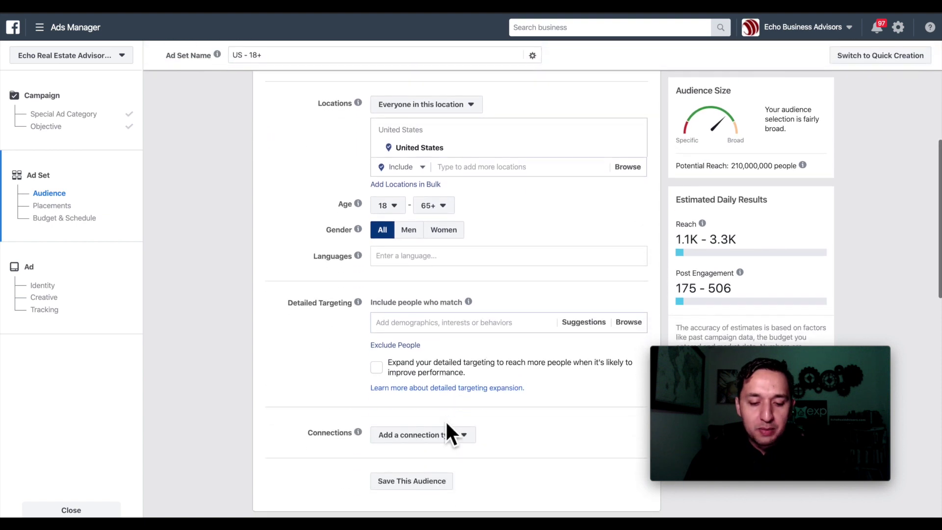
{"action": "scroll", "coordinate": [446, 426], "scroll_direction": "down", "scroll_amount": 5}
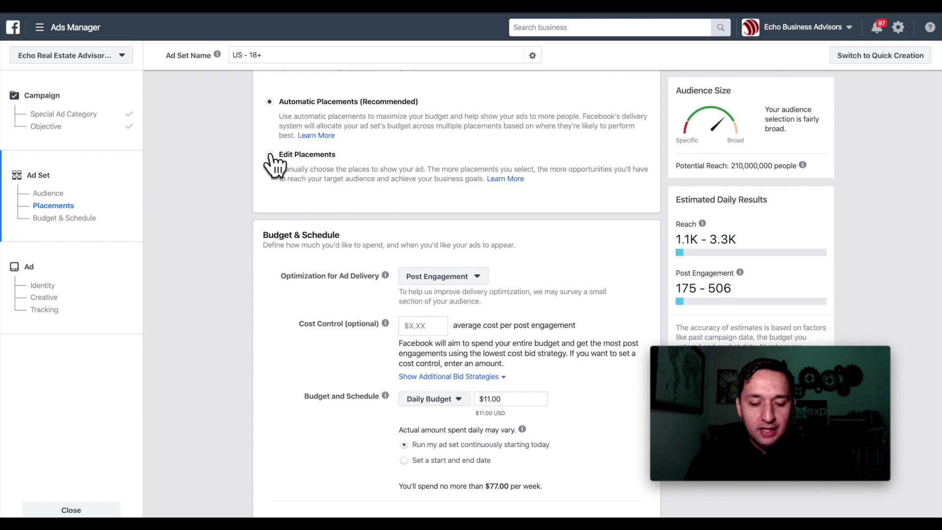
{"action": "left_click", "coordinate": [269, 154]}
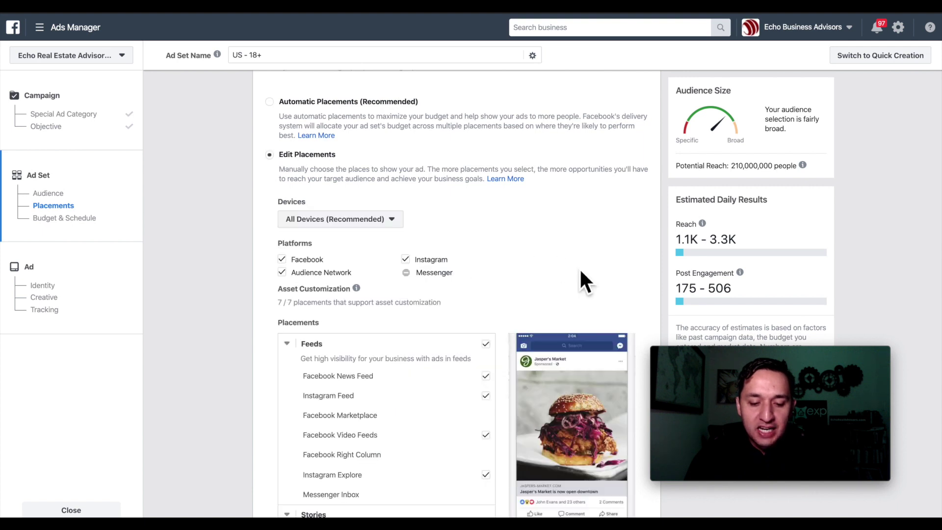
{"action": "scroll", "coordinate": [580, 277], "scroll_direction": "down", "scroll_amount": 3}
{"action": "scroll", "coordinate": [580, 269], "scroll_direction": "down", "scroll_amount": 3}
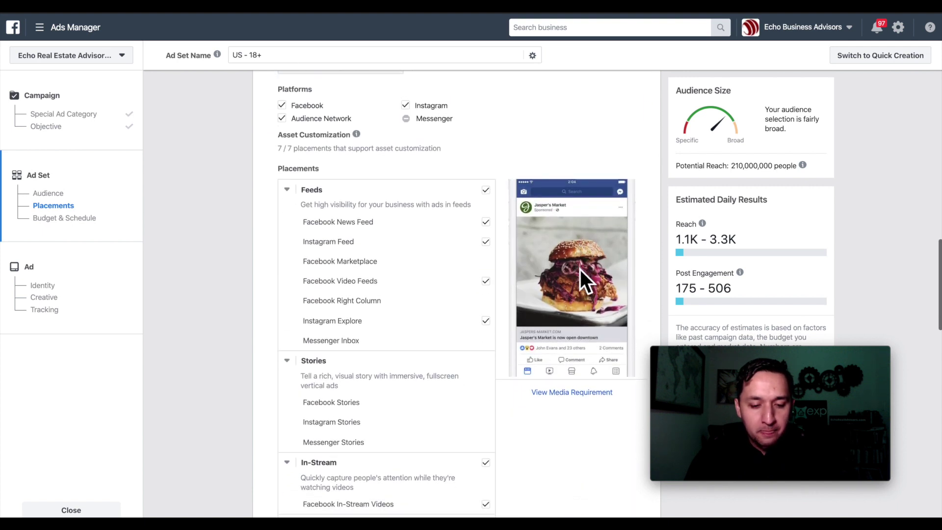
{"action": "scroll", "coordinate": [580, 272], "scroll_direction": "down", "scroll_amount": 12}
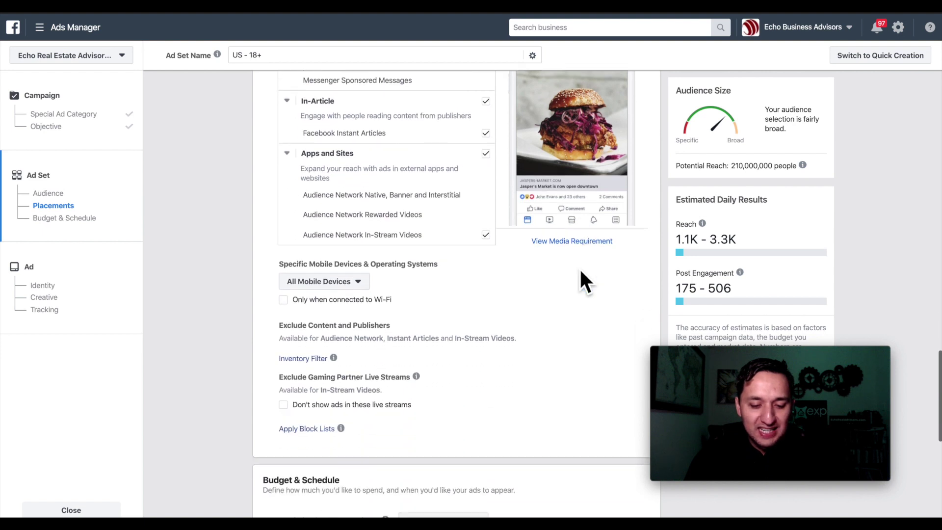
{"action": "scroll", "coordinate": [580, 274], "scroll_direction": "down", "scroll_amount": 7}
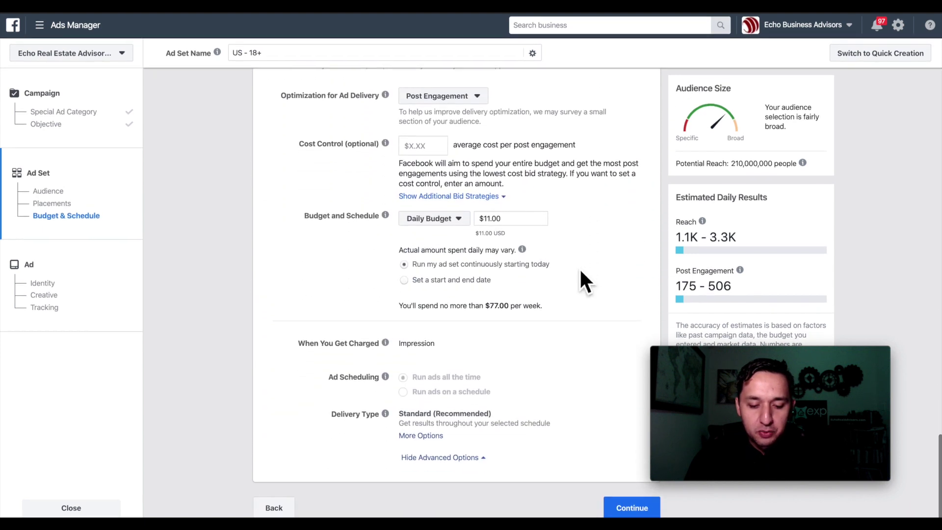
{"action": "left_click", "coordinate": [608, 513]}
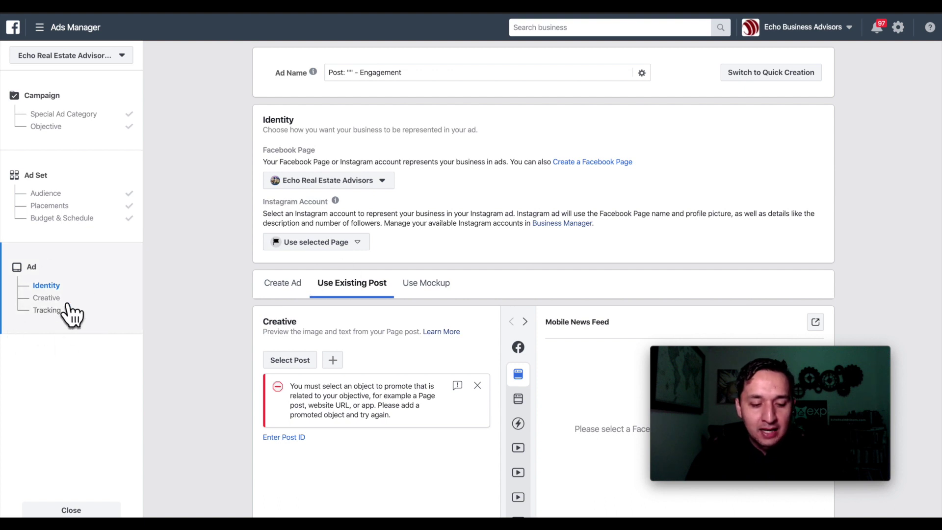
- Review the ad's Identity with Echo Real Estate Advisors as Page and the Use Existing Post option
{"action": "scroll", "coordinate": [317, 308], "scroll_direction": "down", "scroll_amount": 1}
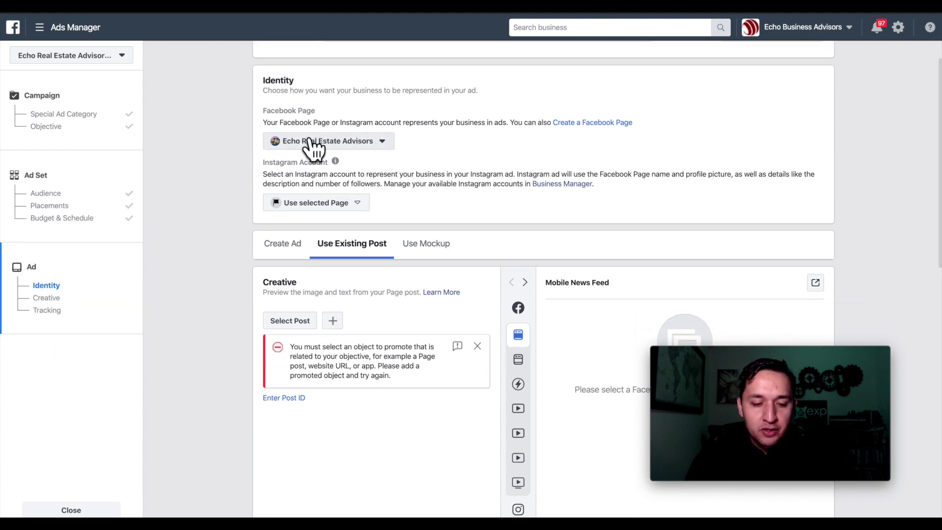
{"action": "scroll", "coordinate": [342, 140], "scroll_direction": "up", "scroll_amount": 1}
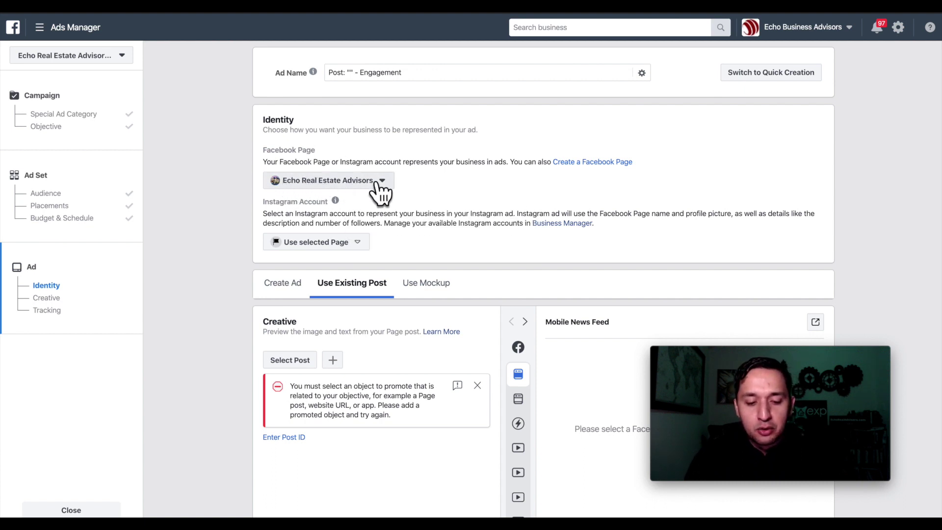
{"action": "scroll", "coordinate": [382, 191], "scroll_direction": "down", "scroll_amount": 1}
{"action": "scroll", "coordinate": [381, 182], "scroll_direction": "down", "scroll_amount": 5}
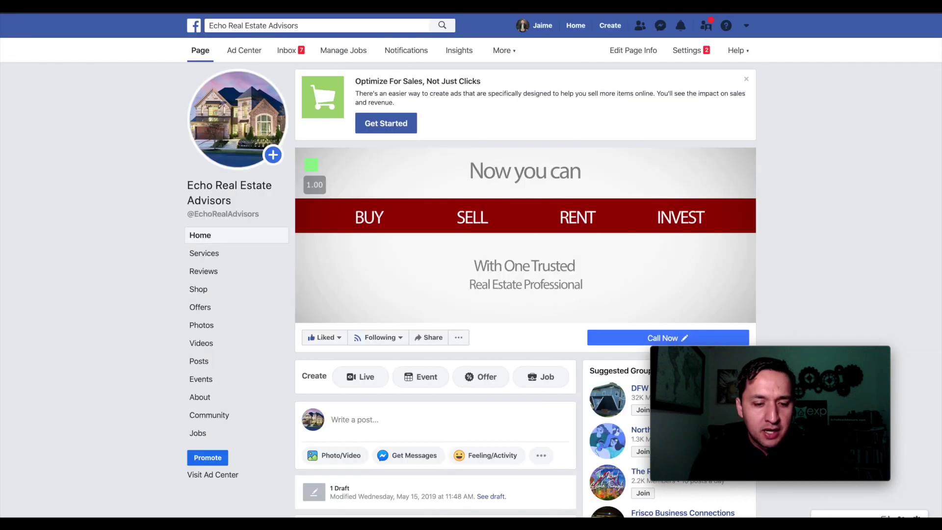
{"action": "scroll", "coordinate": [419, 248], "scroll_direction": "down", "scroll_amount": 4}
{"action": "scroll", "coordinate": [419, 248], "scroll_direction": "down", "scroll_amount": 12}
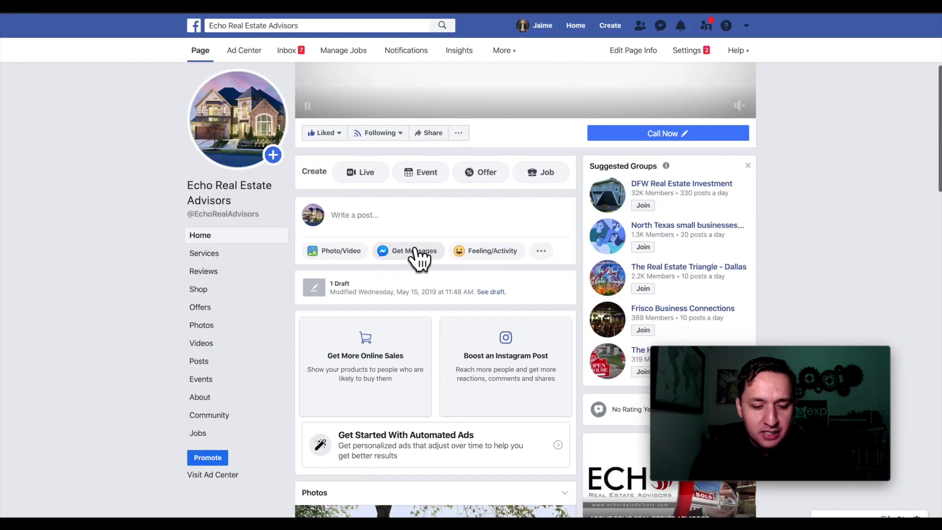
{"action": "scroll", "coordinate": [420, 250], "scroll_direction": "down", "scroll_amount": 12}
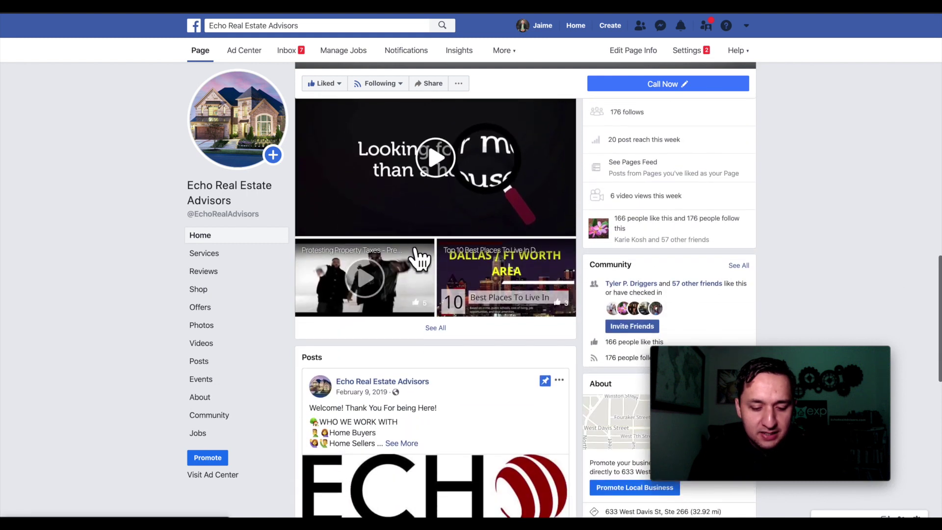
{"action": "scroll", "coordinate": [420, 253], "scroll_direction": "down", "scroll_amount": 1}
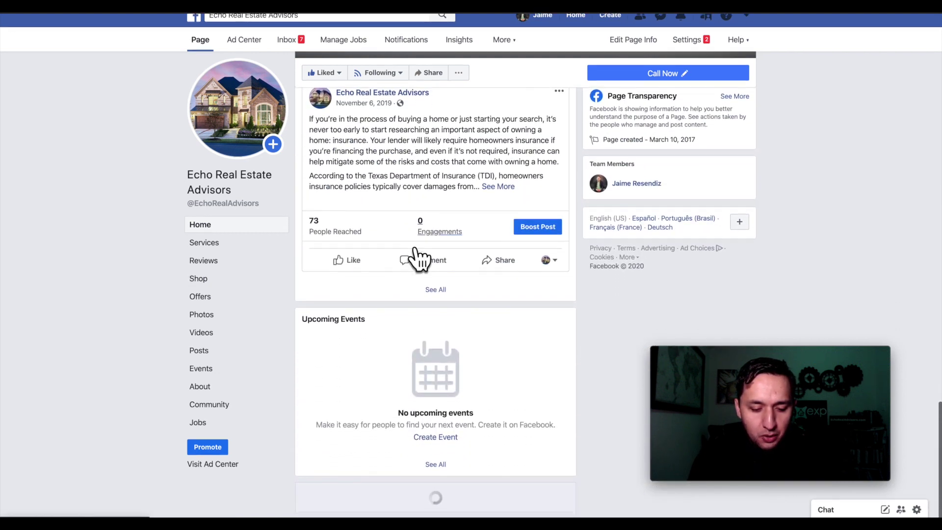
{"action": "scroll", "coordinate": [420, 255], "scroll_direction": "down", "scroll_amount": 8}
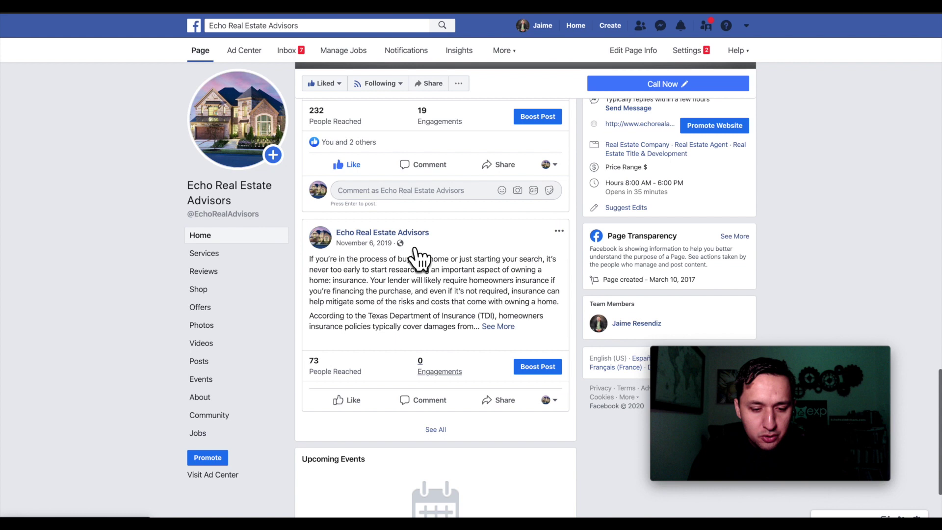
{"action": "scroll", "coordinate": [417, 248], "scroll_direction": "up", "scroll_amount": 5}
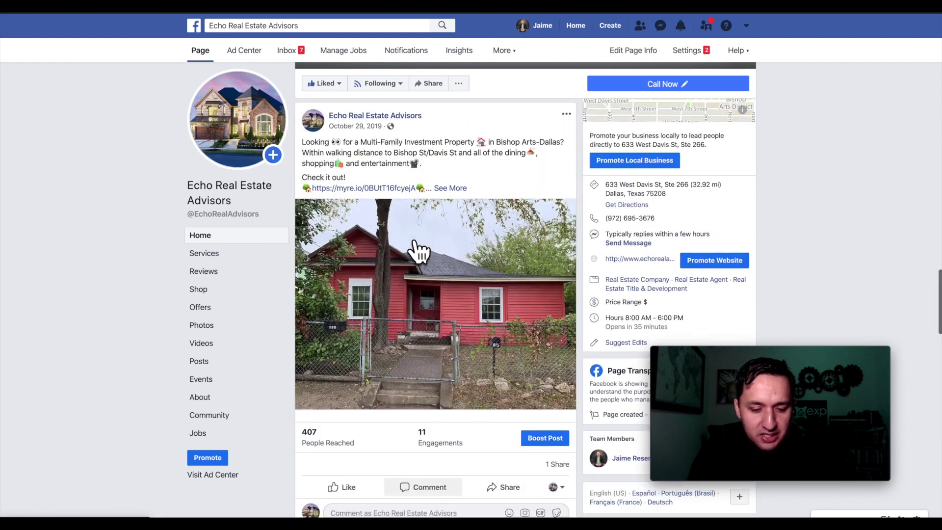
{"action": "scroll", "coordinate": [462, 167], "scroll_direction": "down", "scroll_amount": 1}
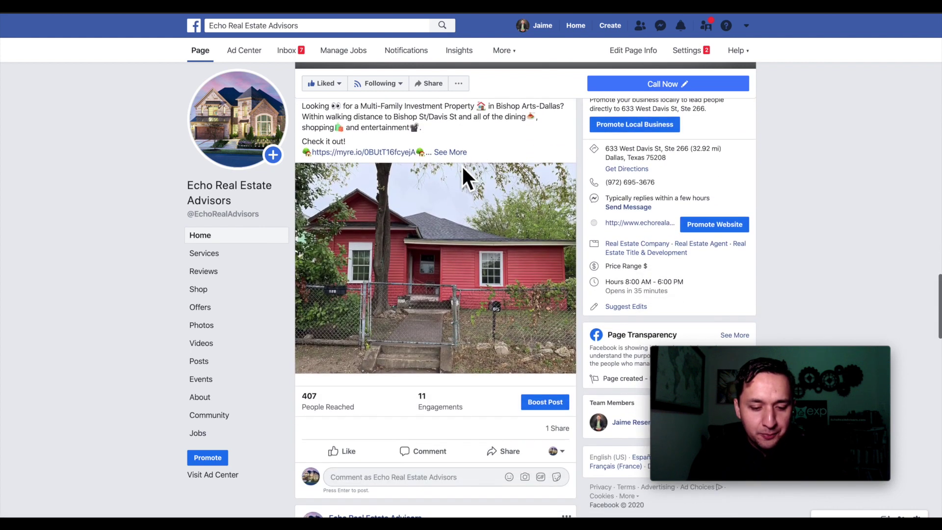
{"action": "scroll", "coordinate": [466, 177], "scroll_direction": "up", "scroll_amount": 1}
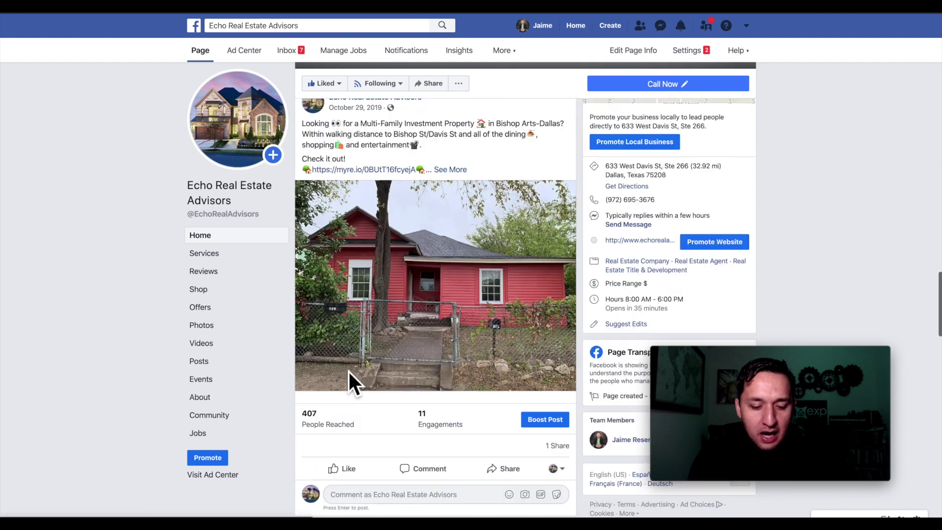
{"action": "scroll", "coordinate": [348, 380], "scroll_direction": "up", "scroll_amount": 1}
{"action": "scroll", "coordinate": [342, 403], "scroll_direction": "down", "scroll_amount": 3}
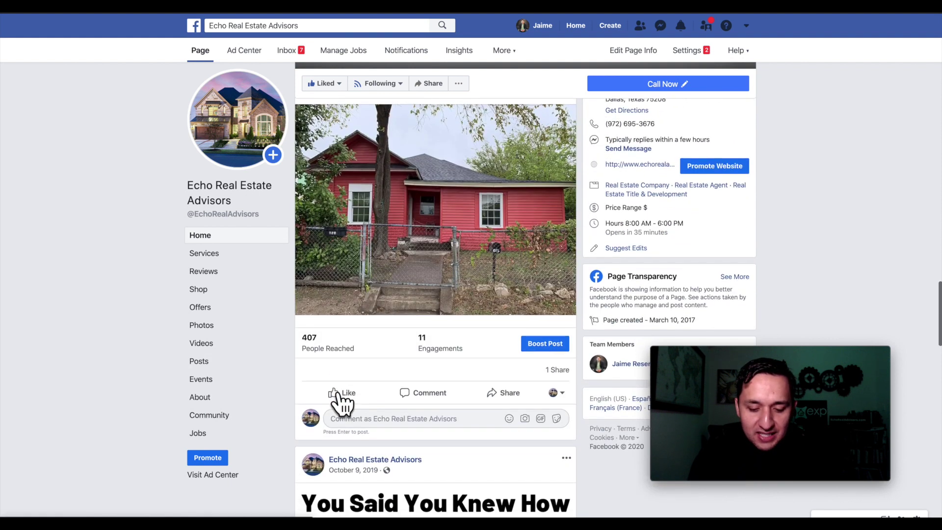
{"action": "mouse_move", "coordinate": [341, 402]}
{"action": "scroll", "coordinate": [342, 398], "scroll_direction": "up", "scroll_amount": 3}
{"action": "scroll", "coordinate": [343, 398], "scroll_direction": "up", "scroll_amount": 2}
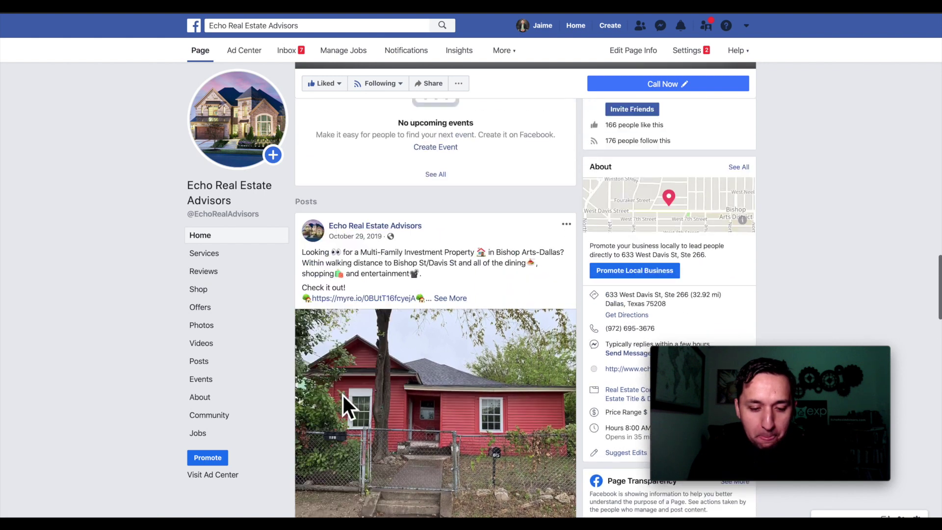
{"action": "scroll", "coordinate": [338, 399], "scroll_direction": "down", "scroll_amount": 2}
{"action": "scroll", "coordinate": [339, 398], "scroll_direction": "up", "scroll_amount": 6}
{"action": "scroll", "coordinate": [343, 400], "scroll_direction": "up", "scroll_amount": 10}
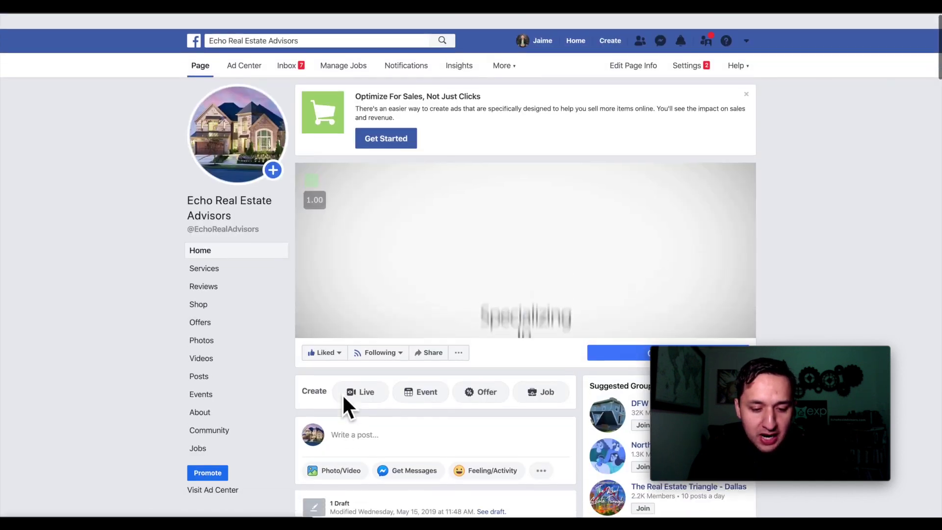
{"action": "scroll", "coordinate": [347, 406], "scroll_direction": "down", "scroll_amount": 6}
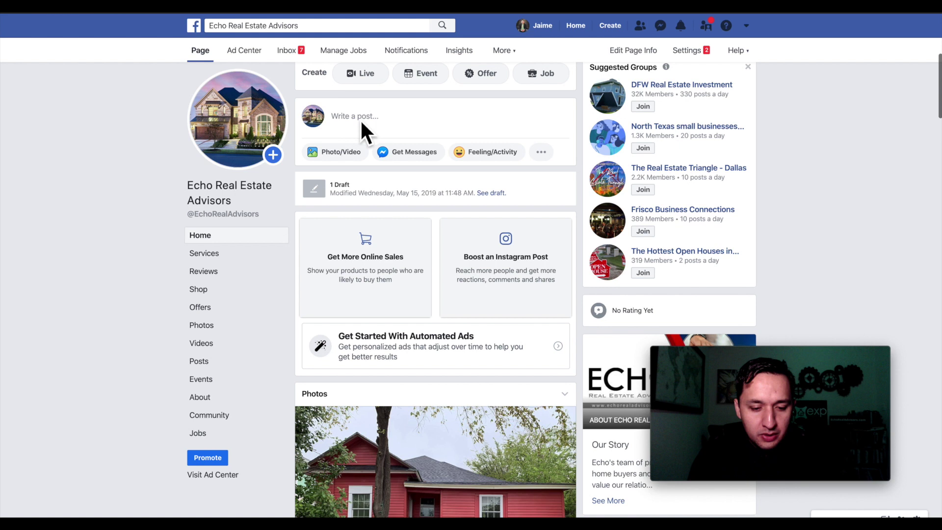
- Start a new Page post with the caption 'This is my ad'
{"action": "left_click", "coordinate": [354, 119]}
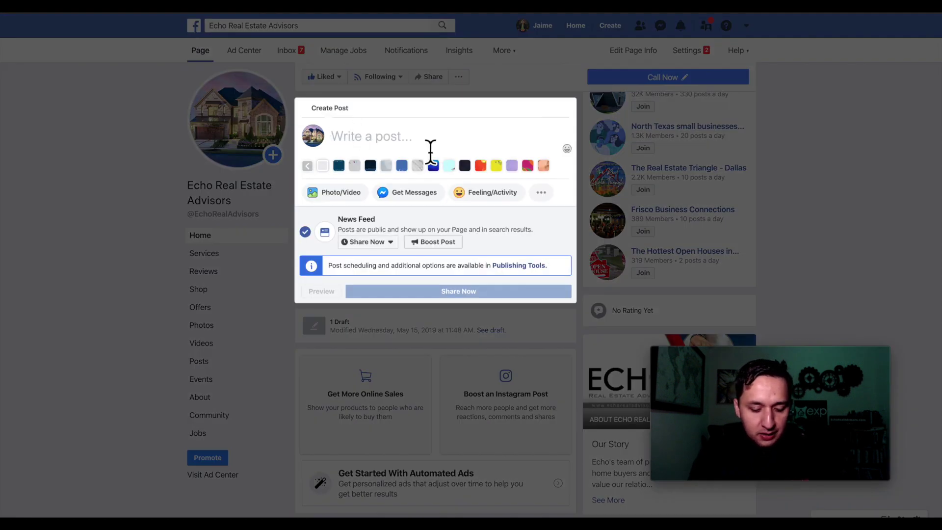
{"action": "type", "text": "This is my ad"}
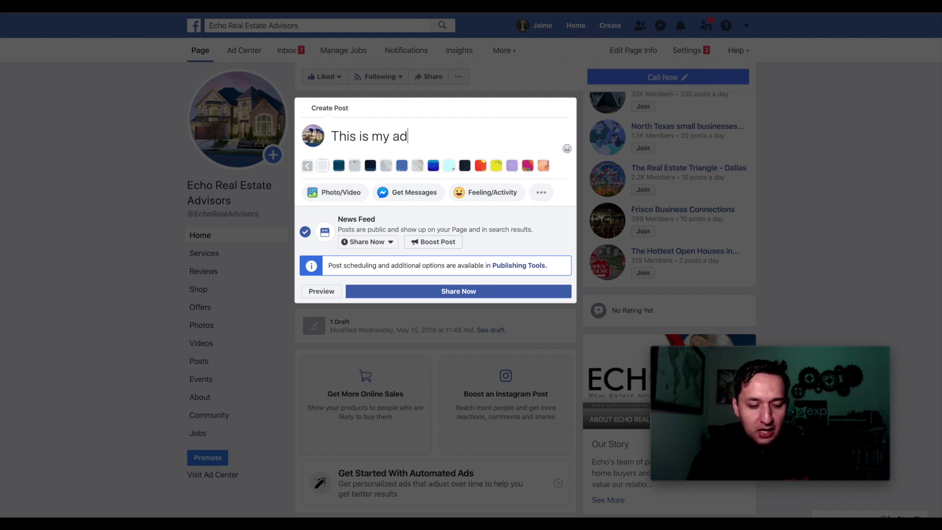
{"action": "key", "text": "Home"}
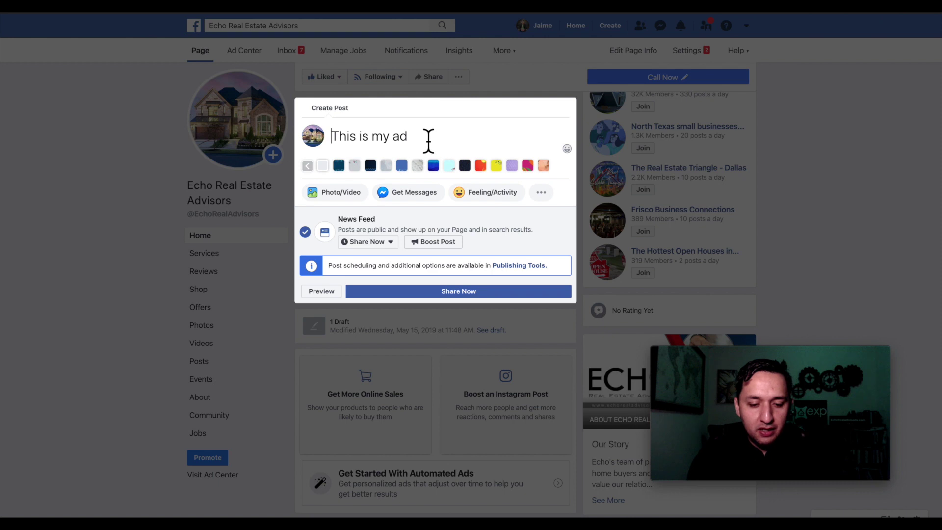
{"action": "left_click", "coordinate": [418, 138]}
- Choose Photo/Video and Upload Photos/Video to attach an image from the computer
{"action": "left_click", "coordinate": [338, 195]}
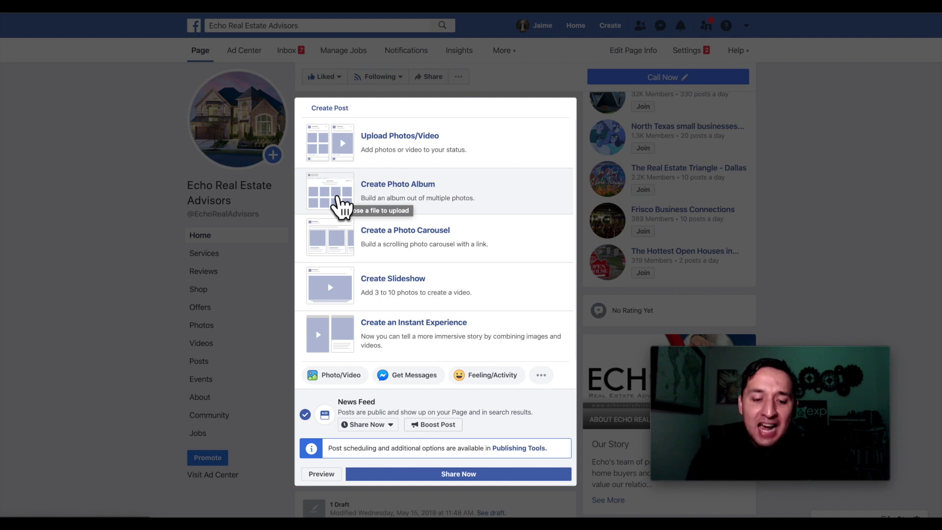
{"action": "scroll", "coordinate": [410, 336], "scroll_direction": "up", "scroll_amount": 4}
{"action": "scroll", "coordinate": [412, 334], "scroll_direction": "down", "scroll_amount": 7}
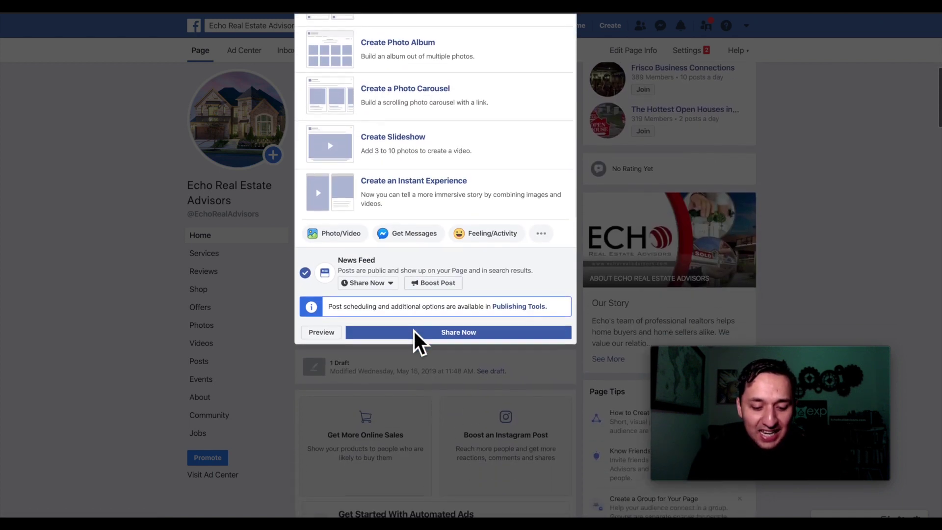
{"action": "scroll", "coordinate": [412, 336], "scroll_direction": "up", "scroll_amount": 1}
{"action": "scroll", "coordinate": [400, 286], "scroll_direction": "up", "scroll_amount": 2}
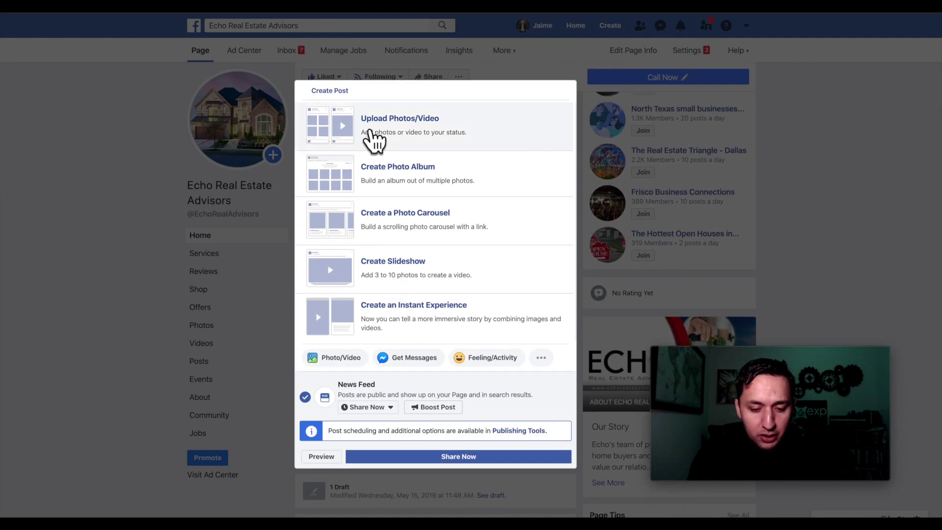
{"action": "left_click", "coordinate": [372, 133]}
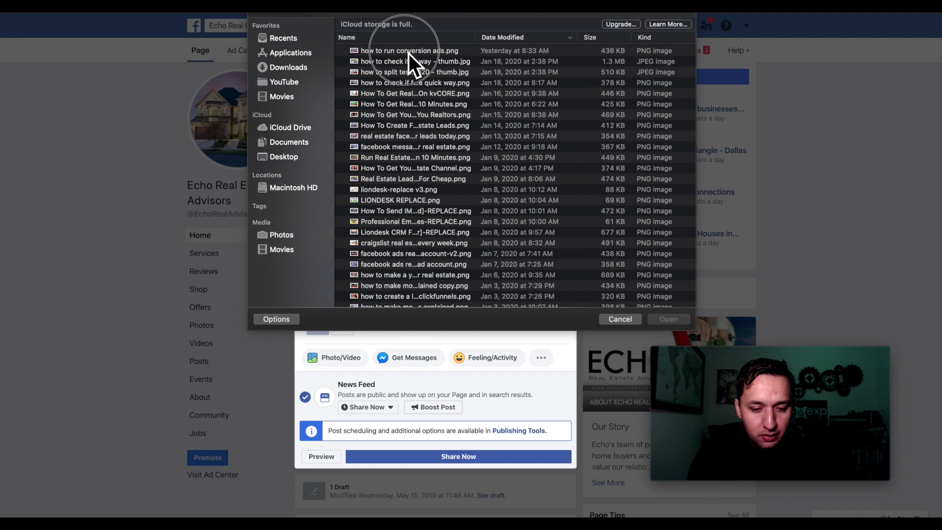
- Attach 'how to run conversion ads.png' to the draft post
{"action": "left_click", "coordinate": [408, 51]}
{"action": "left_click", "coordinate": [674, 323]}
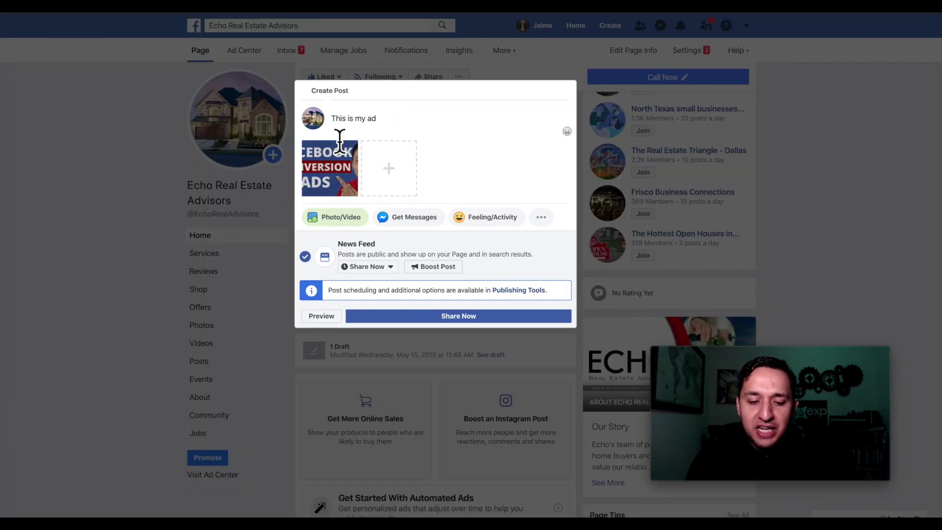
- Clear the draft's photo and 'This is my ad' caption, close the composer, and return to Ads Manager
{"action": "triple_click", "coordinate": [379, 127]}
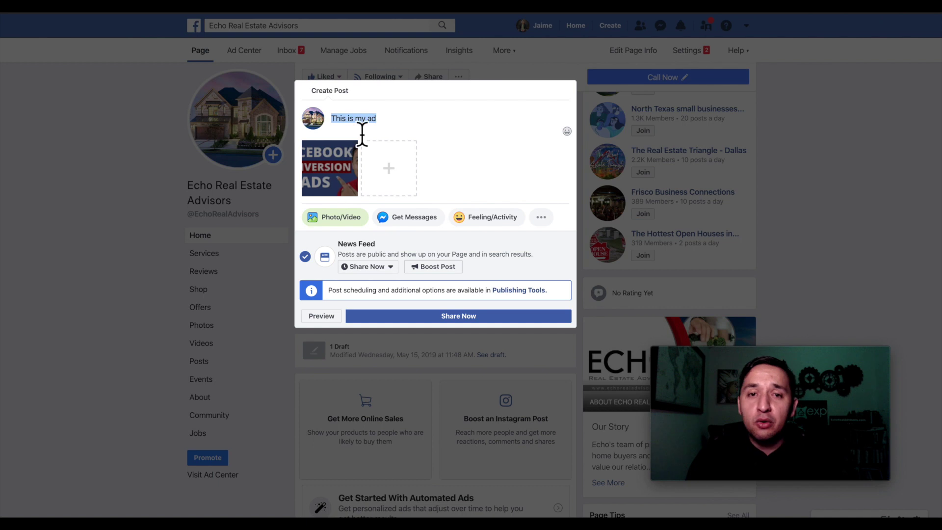
{"action": "left_click", "coordinate": [352, 147]}
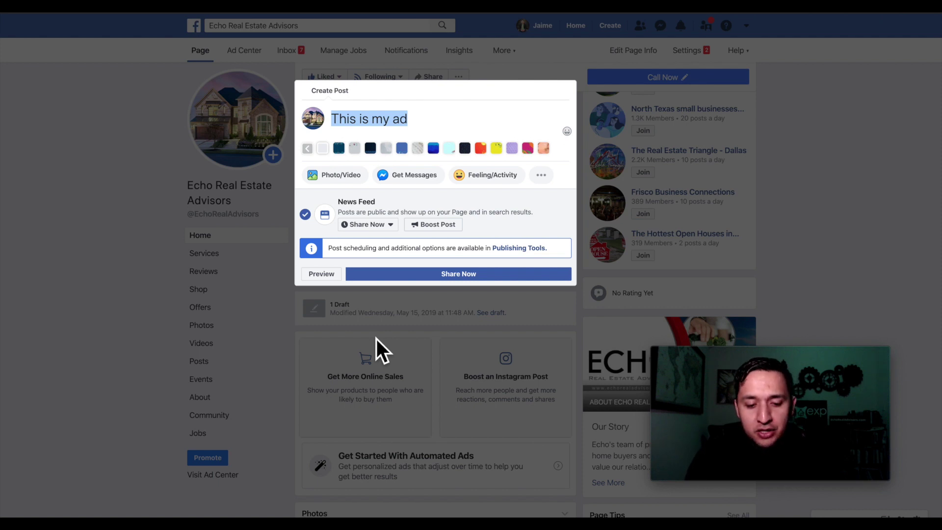
{"action": "key", "text": "BackSpace"}
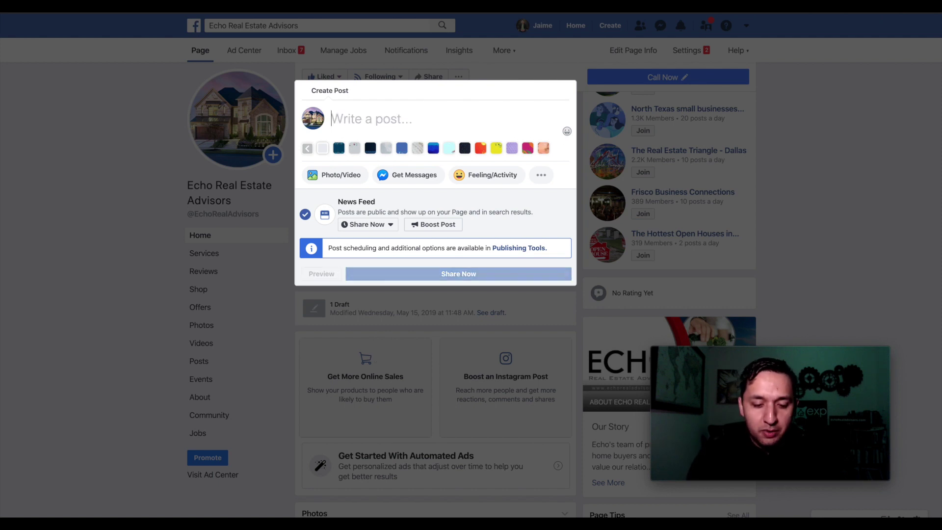
{"action": "left_click", "coordinate": [813, 180]}
{"action": "scroll", "coordinate": [813, 178], "scroll_direction": "down", "scroll_amount": 6}
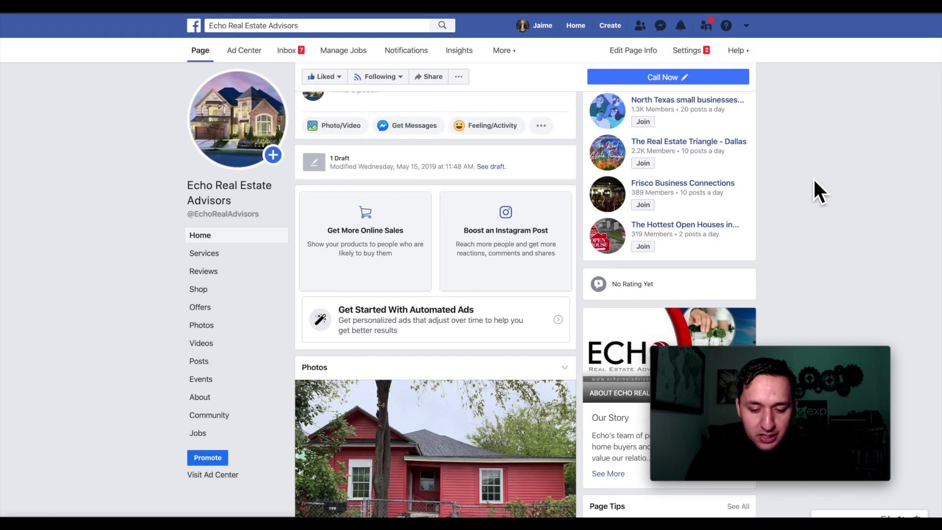
{"action": "scroll", "coordinate": [813, 178], "scroll_direction": "down", "scroll_amount": 10}
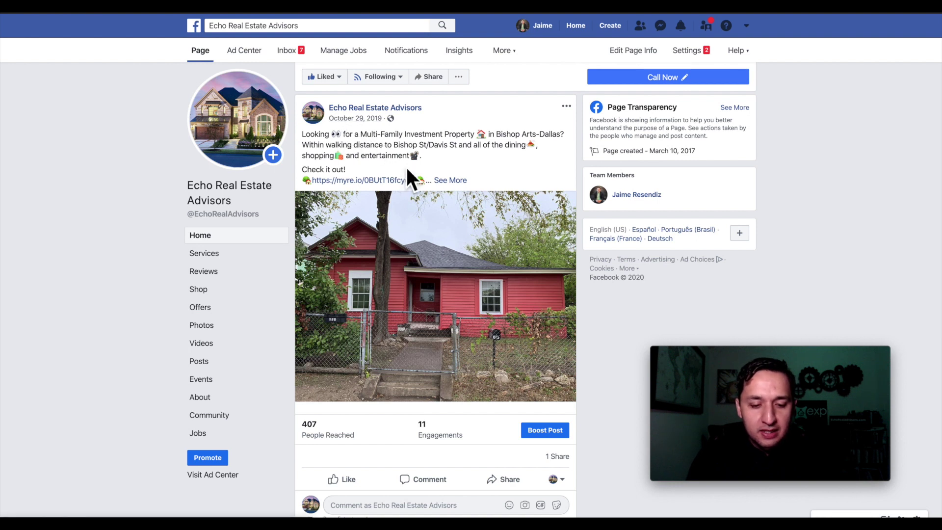
{"action": "scroll", "coordinate": [367, 223], "scroll_direction": "down", "scroll_amount": 1}
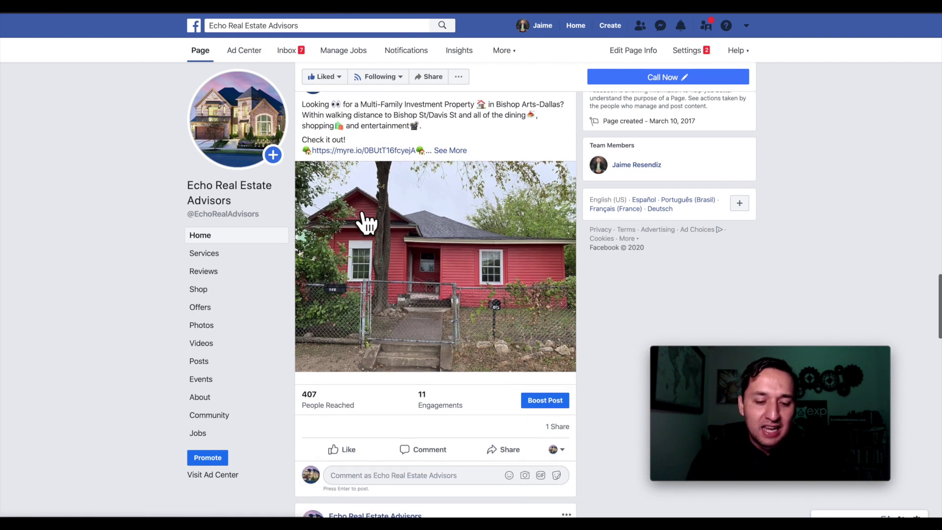
{"action": "scroll", "coordinate": [367, 223], "scroll_direction": "up", "scroll_amount": 1}
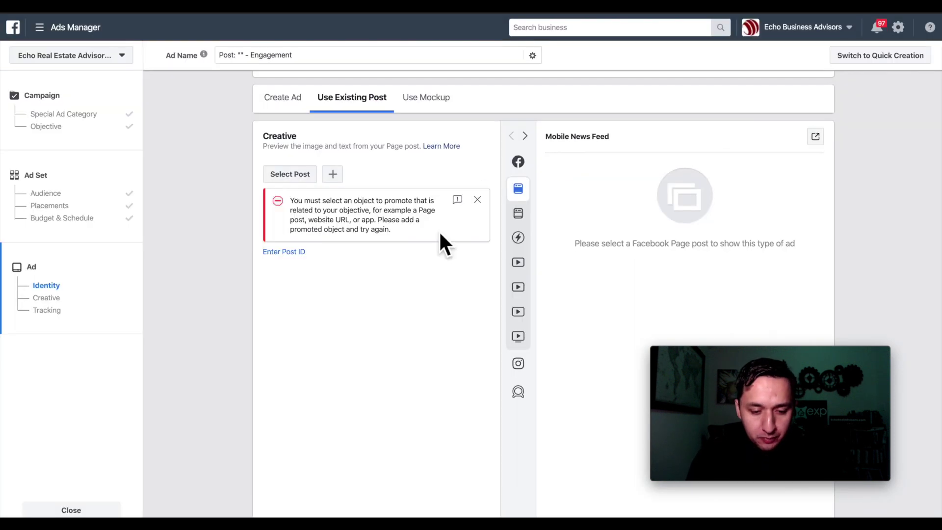
- Open Select Post and scroll the Page's posts down to October 2019
{"action": "left_click", "coordinate": [290, 174]}
{"action": "scroll", "coordinate": [343, 363], "scroll_direction": "down", "scroll_amount": 1}
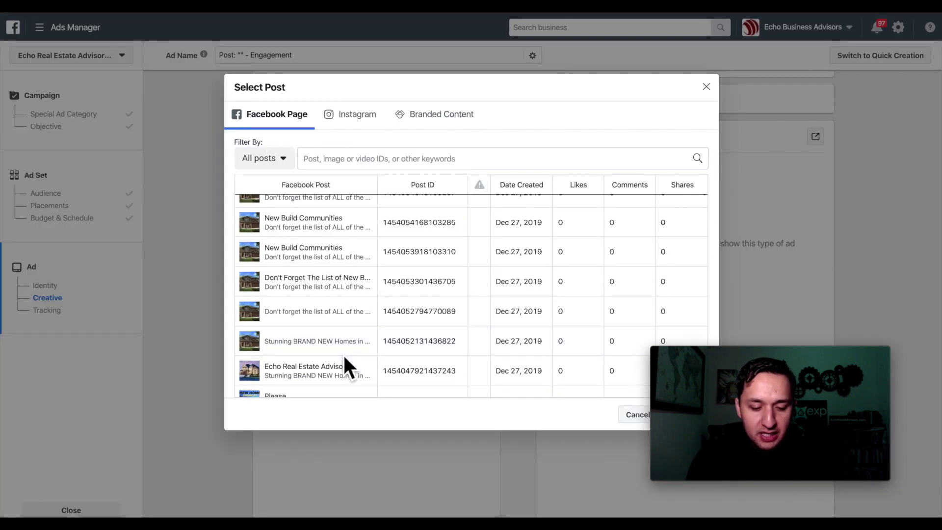
{"action": "scroll", "coordinate": [345, 365], "scroll_direction": "down", "scroll_amount": 5}
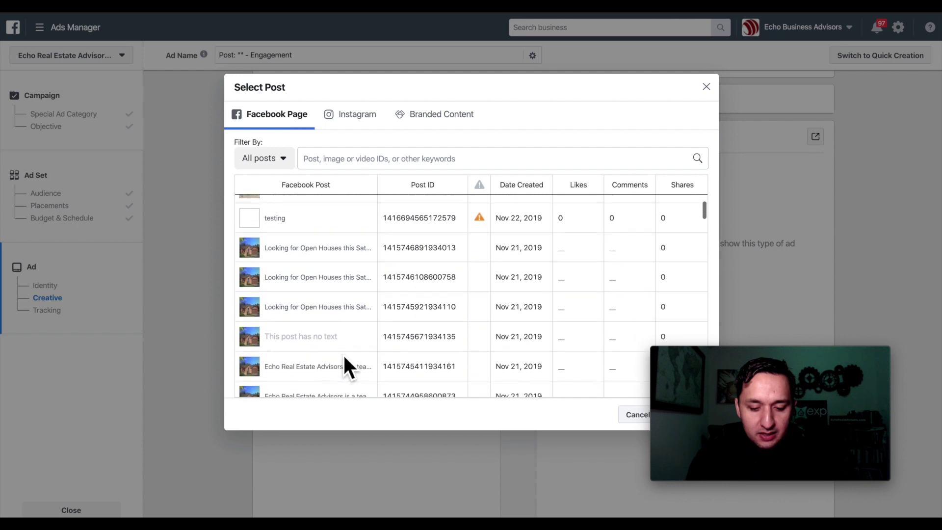
{"action": "scroll", "coordinate": [345, 363], "scroll_direction": "down", "scroll_amount": 6}
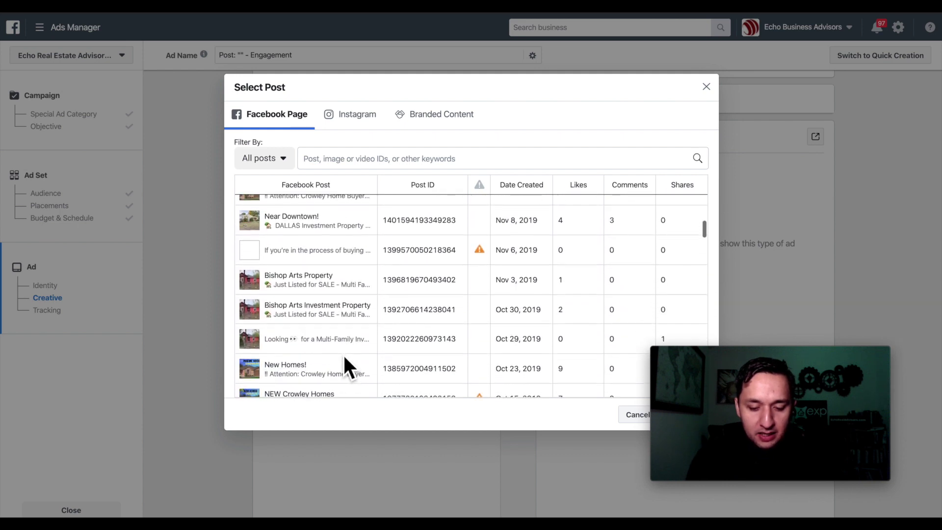
{"action": "scroll", "coordinate": [345, 363], "scroll_direction": "down", "scroll_amount": 2}
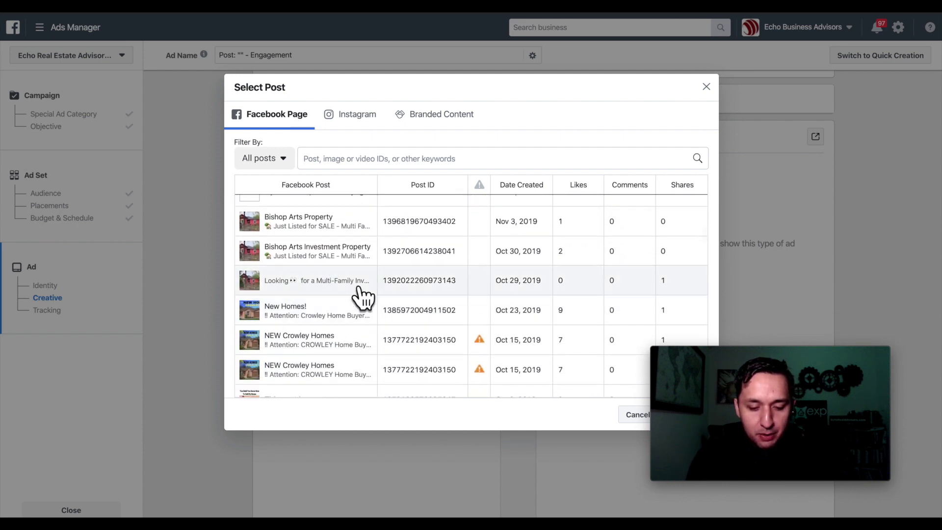
{"action": "scroll", "coordinate": [393, 319], "scroll_direction": "down", "scroll_amount": 1}
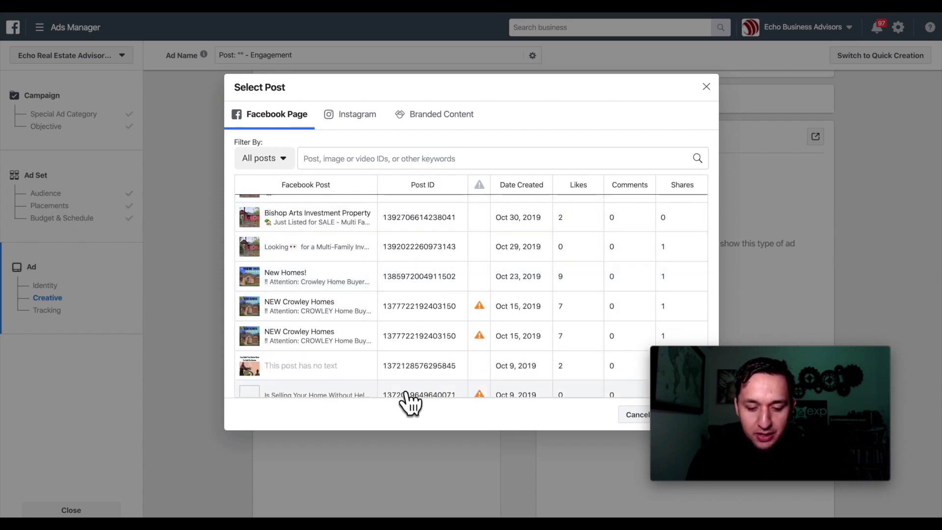
- Close Select Post and go to the Page's Publishing Tools via More
{"action": "left_click", "coordinate": [889, 226]}
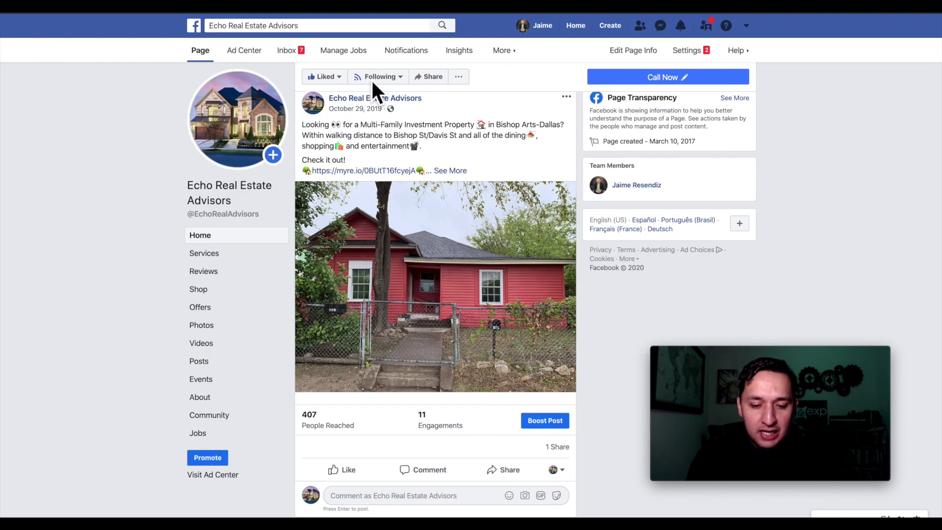
{"action": "left_click", "coordinate": [506, 51]}
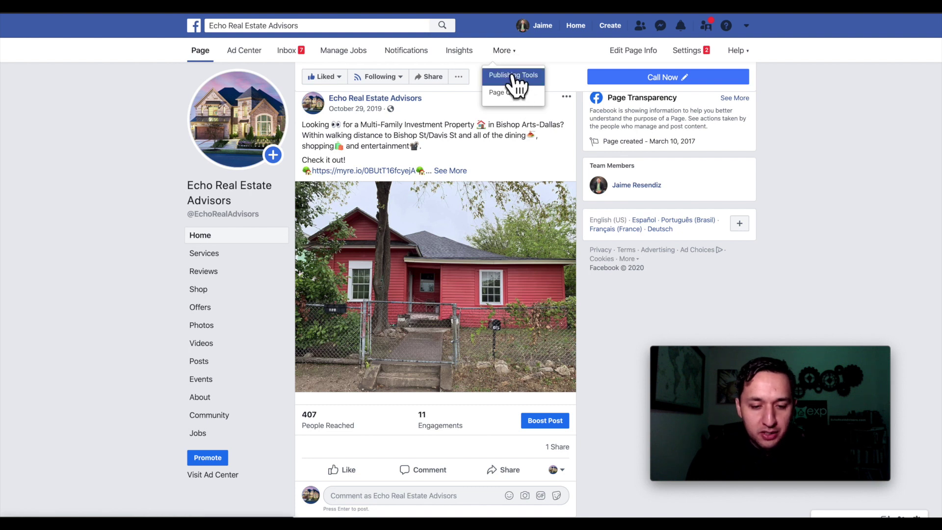
{"action": "left_click", "coordinate": [514, 76]}
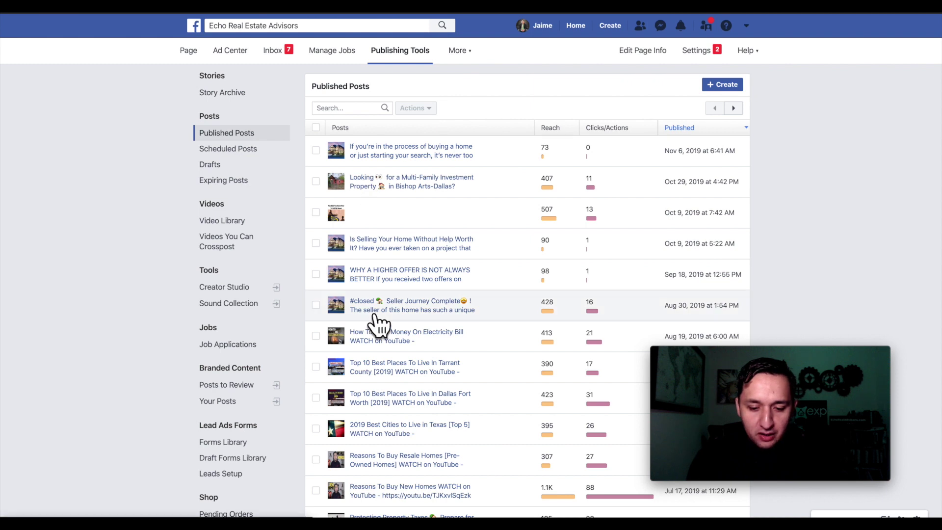
{"action": "scroll", "coordinate": [378, 324], "scroll_direction": "down", "scroll_amount": 8}
{"action": "scroll", "coordinate": [378, 324], "scroll_direction": "down", "scroll_amount": 3}
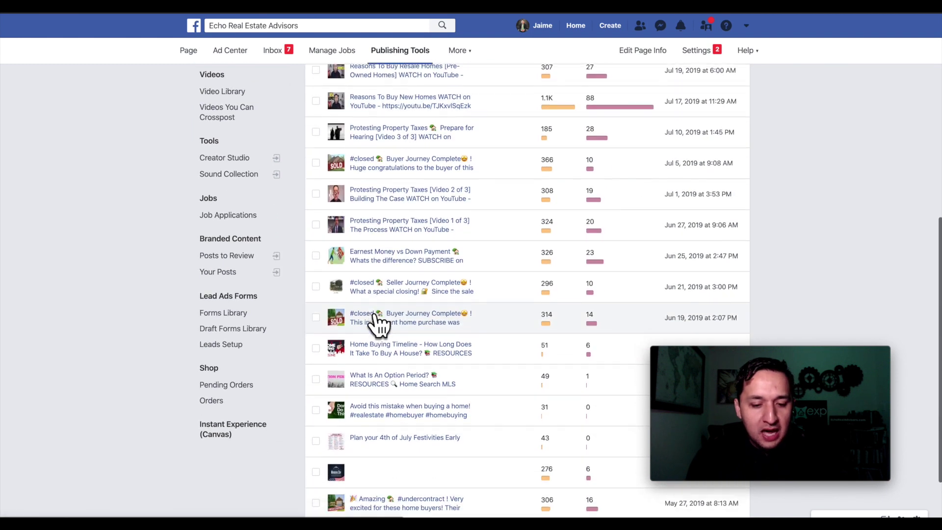
{"action": "scroll", "coordinate": [378, 326], "scroll_direction": "up", "scroll_amount": 15}
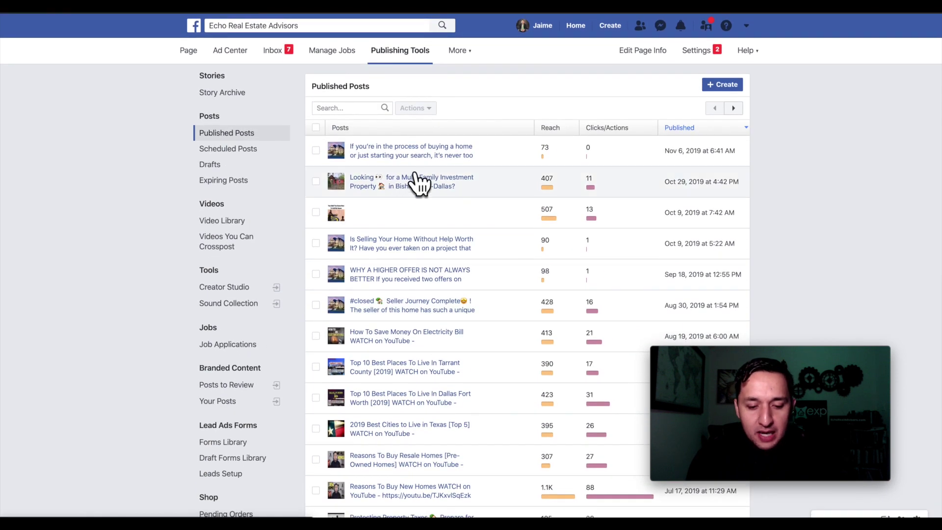
- Open the Oct 29 Multi-Family Investment Property post and choose Embed from its menu
{"action": "left_click", "coordinate": [467, 181]}
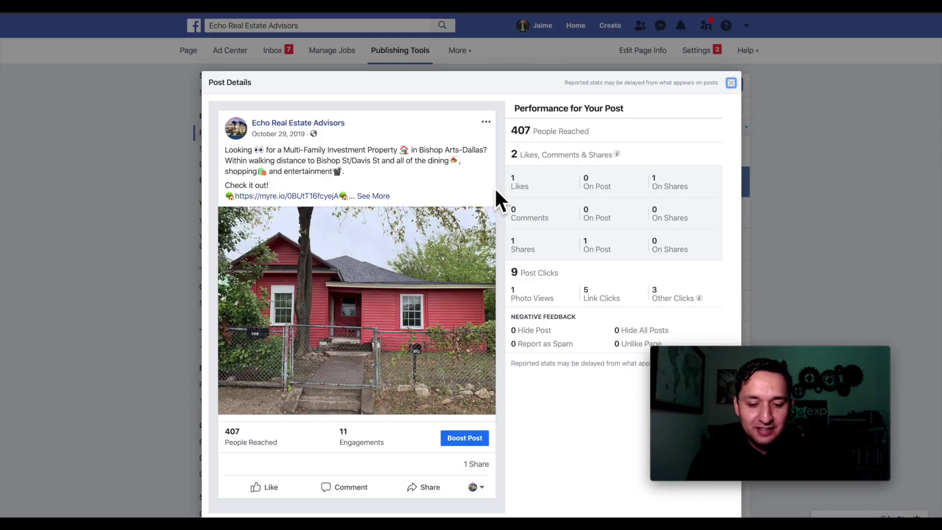
{"action": "left_click", "coordinate": [486, 122]}
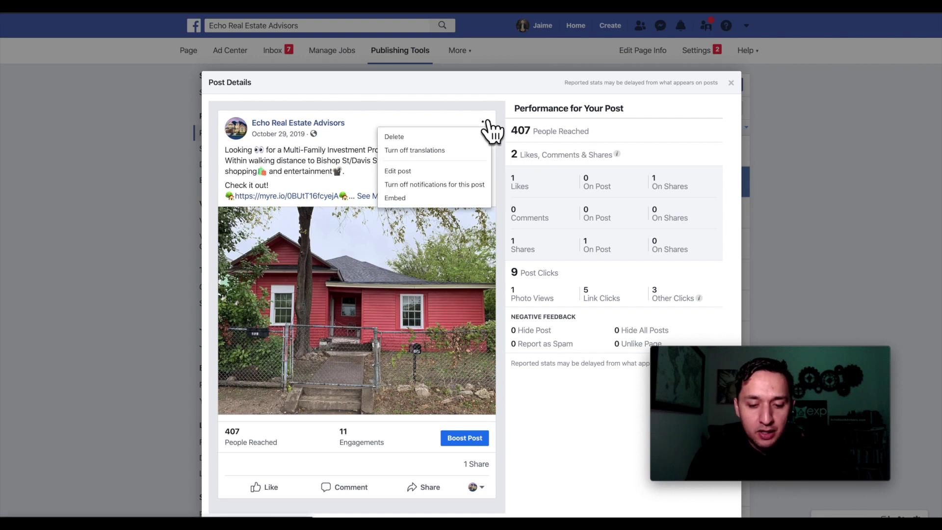
{"action": "left_click", "coordinate": [402, 198]}
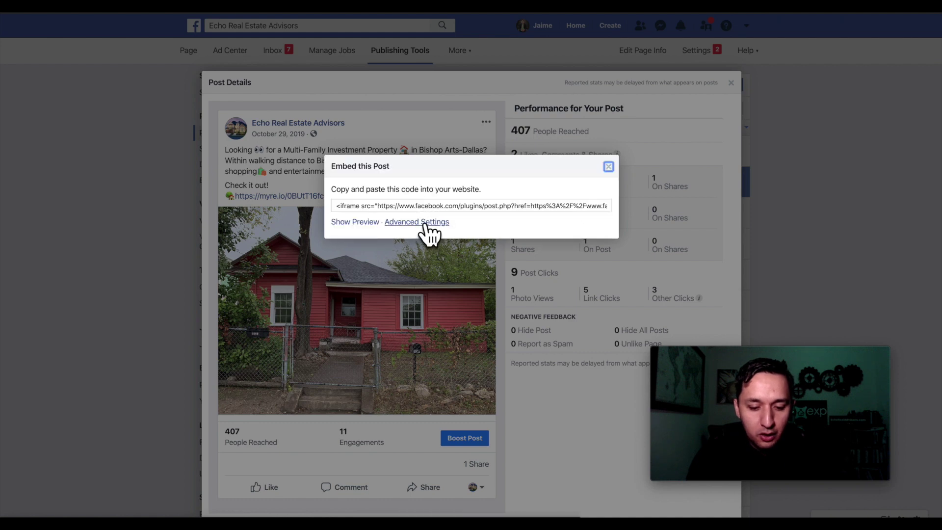
- Open Advanced Settings in the Code Generator and select the post ID in its URL
{"action": "left_click", "coordinate": [426, 222]}
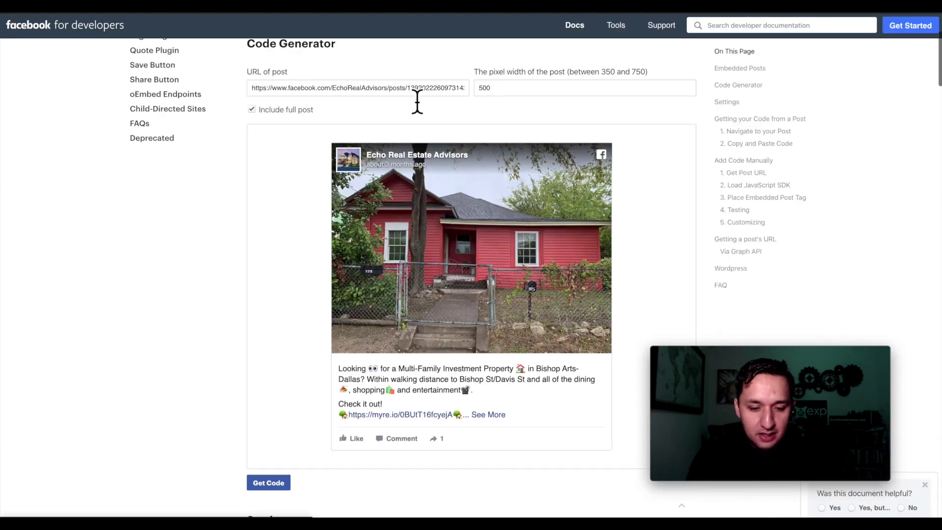
{"action": "double_click", "coordinate": [423, 88]}
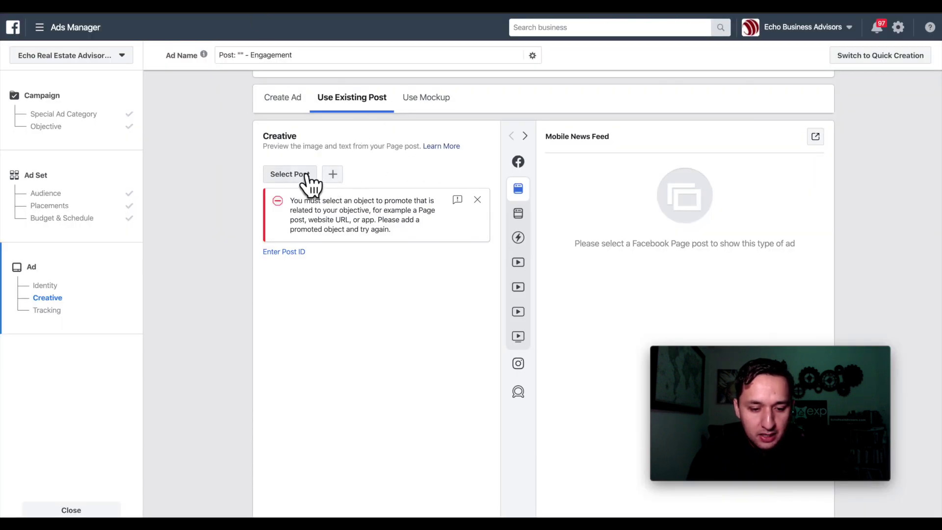
- Search Select Post by the pasted ID, pick the Oct 29 multi-family post, and confirm it
{"action": "left_click", "coordinate": [298, 174]}
{"action": "left_click", "coordinate": [355, 162]}
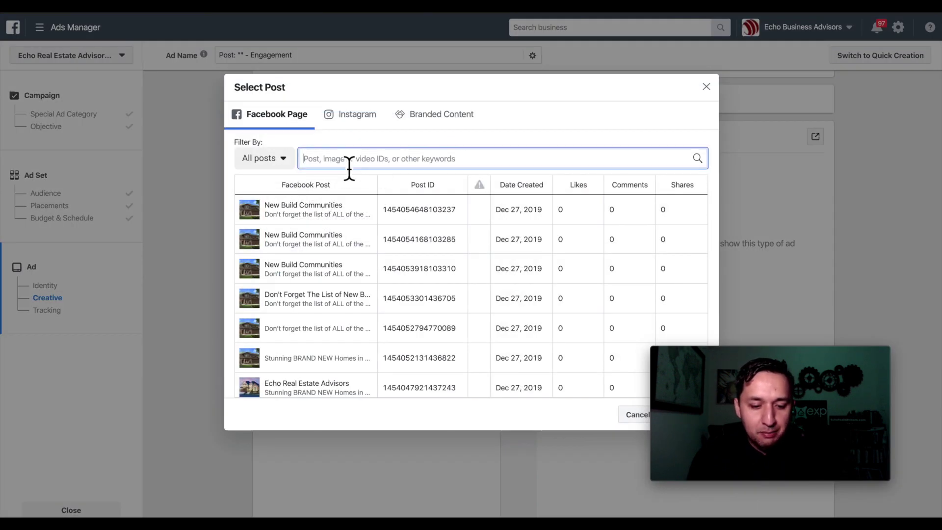
{"action": "key", "text": "ctrl+v"}
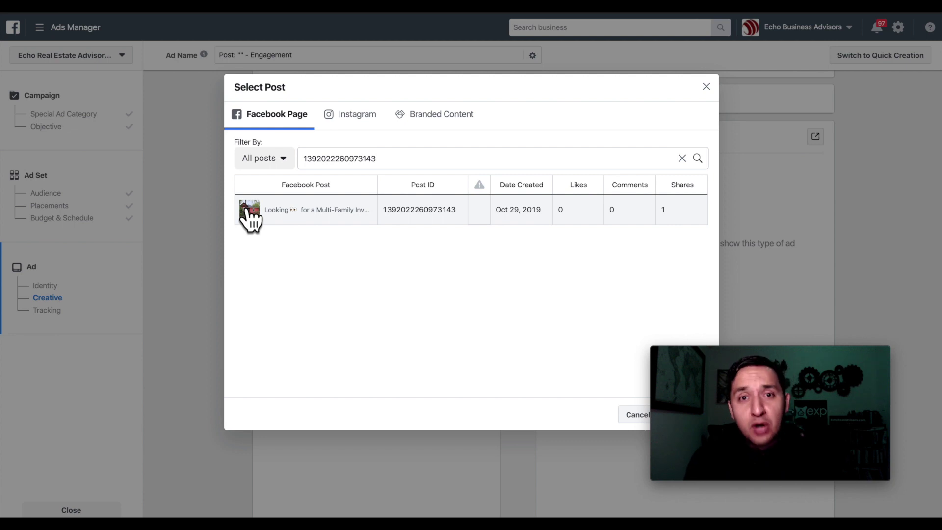
{"action": "left_click", "coordinate": [248, 211]}
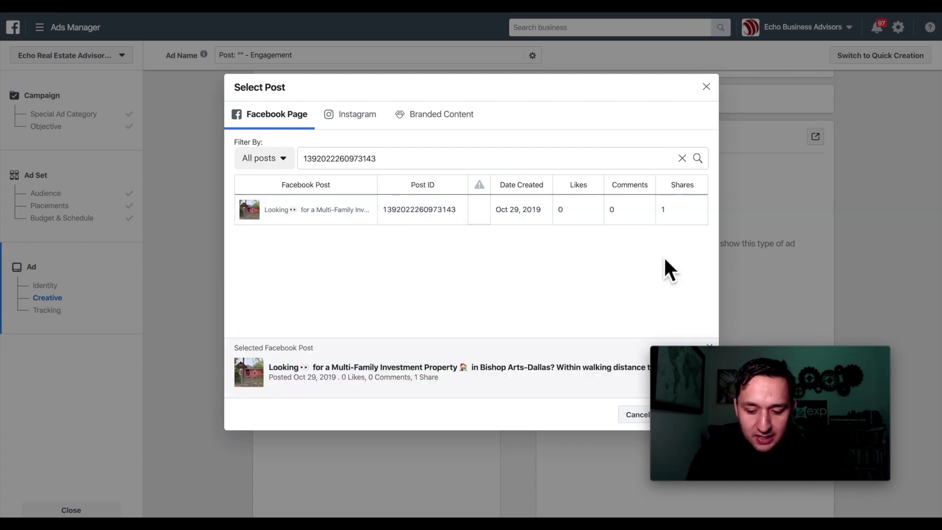
{"action": "left_click_drag", "start_coordinate": [767, 347], "coordinate": [796, 349]}
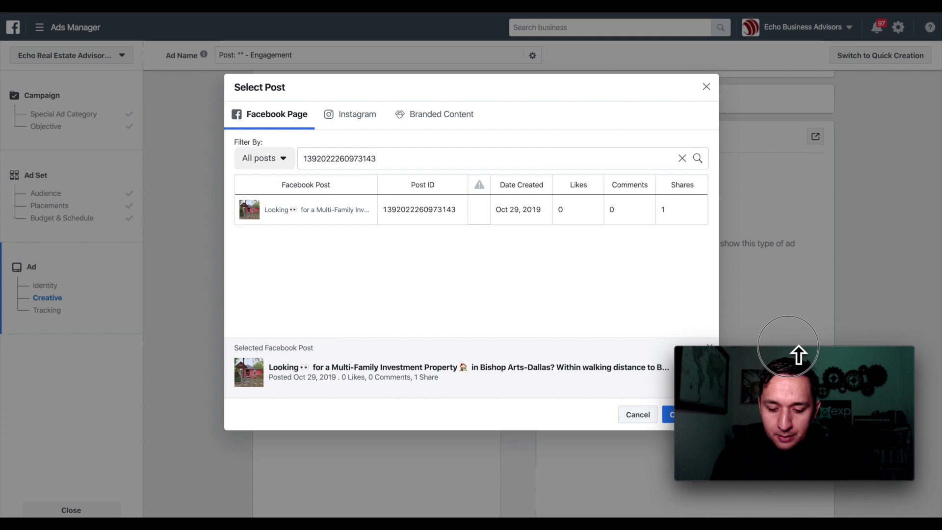
{"action": "left_click", "coordinate": [672, 420]}
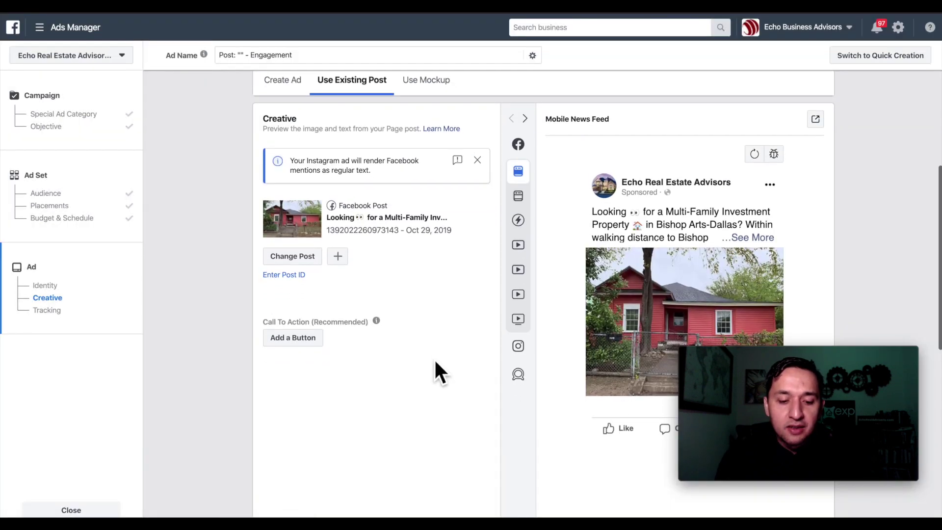
{"action": "mouse_move", "coordinate": [375, 320]}
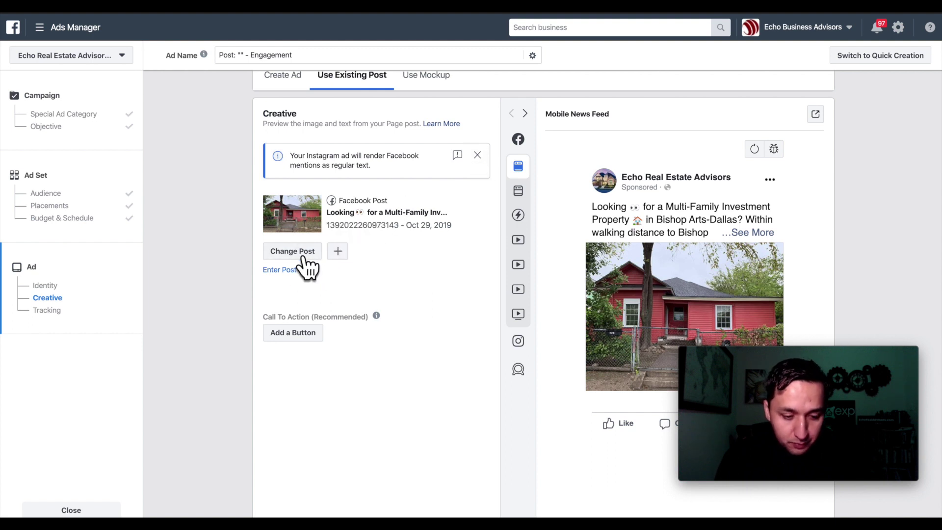
- Start a new Page post for the ad and place the cursor in its Write a post field
{"action": "left_click", "coordinate": [337, 251]}
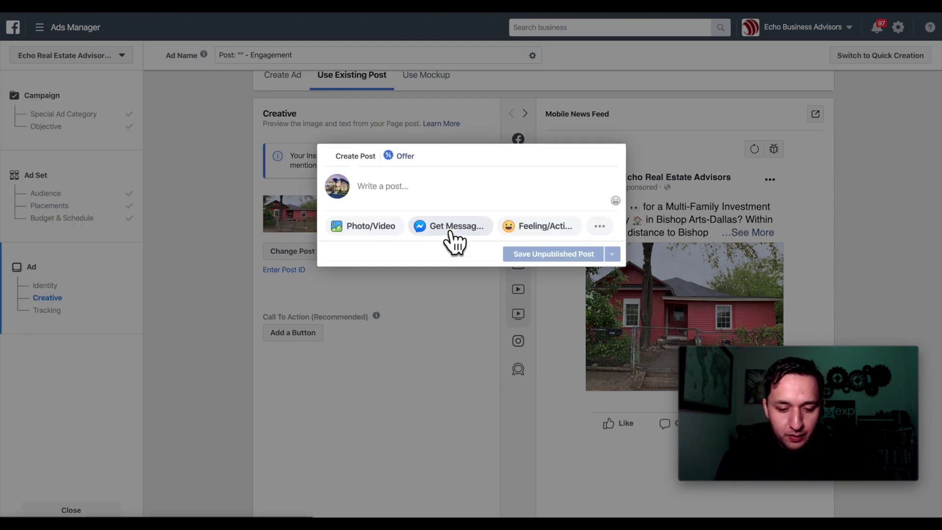
{"action": "left_click", "coordinate": [392, 200]}
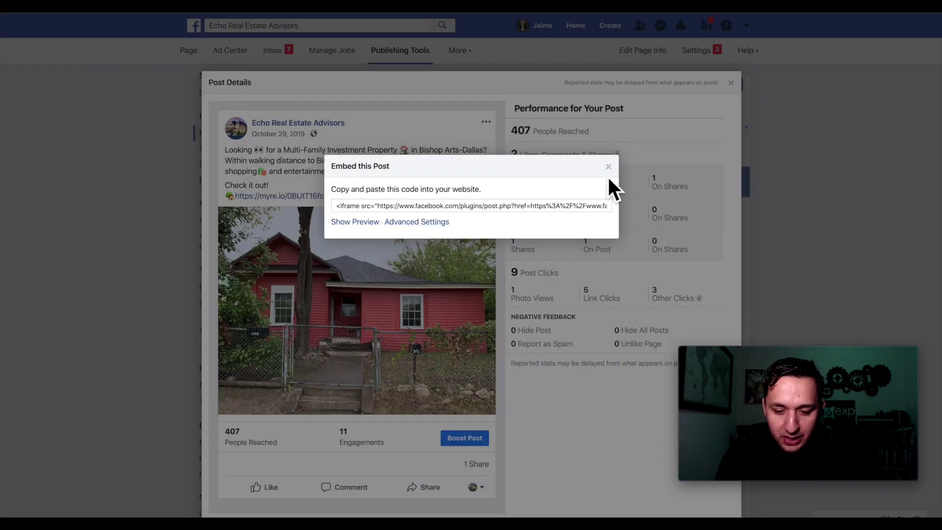
- Dismiss the post's embed and performance details, then look over the Echo Real Estate Advisors page home
{"action": "left_click", "coordinate": [608, 167]}
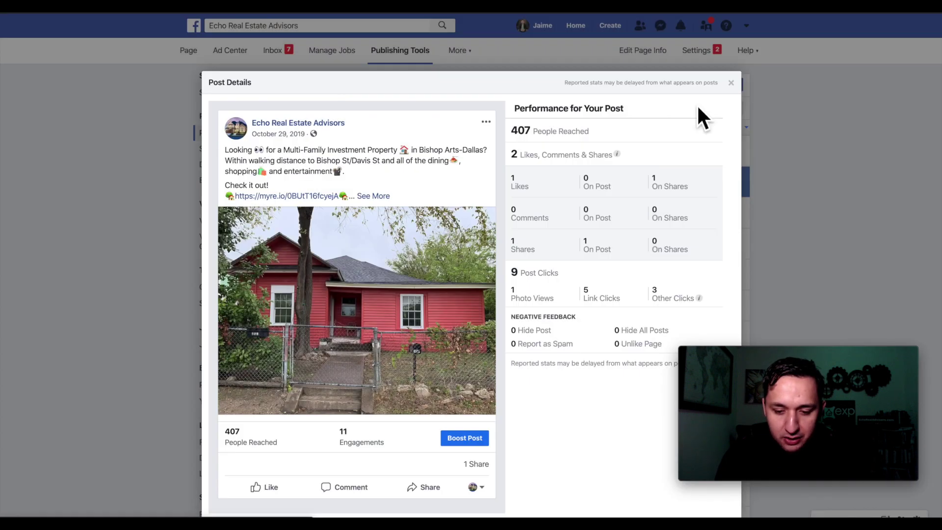
{"action": "left_click", "coordinate": [730, 83]}
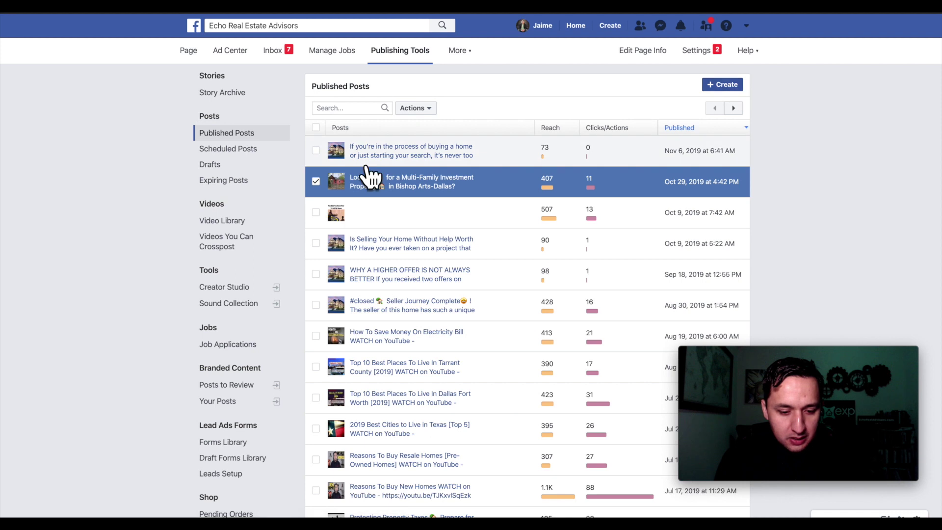
{"action": "left_click", "coordinate": [189, 52]}
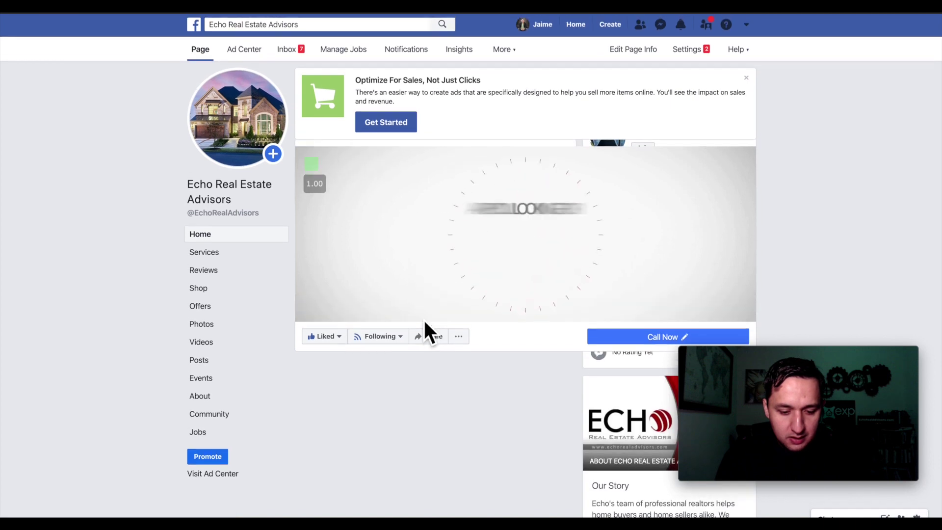
{"action": "scroll", "coordinate": [425, 332], "scroll_direction": "down", "scroll_amount": 5}
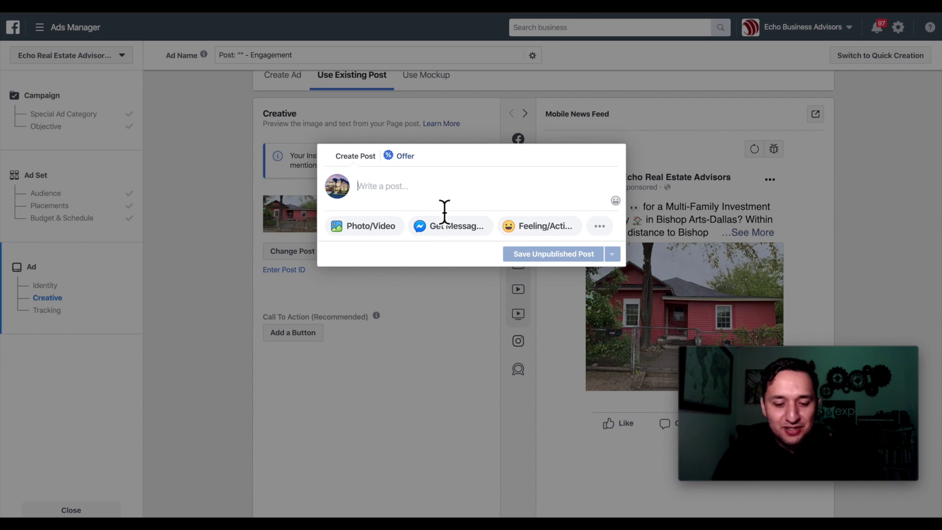
- Write 'This is my ad' and attach the image how to run conversion ads.png
{"action": "type", "text": "This is my ad"}
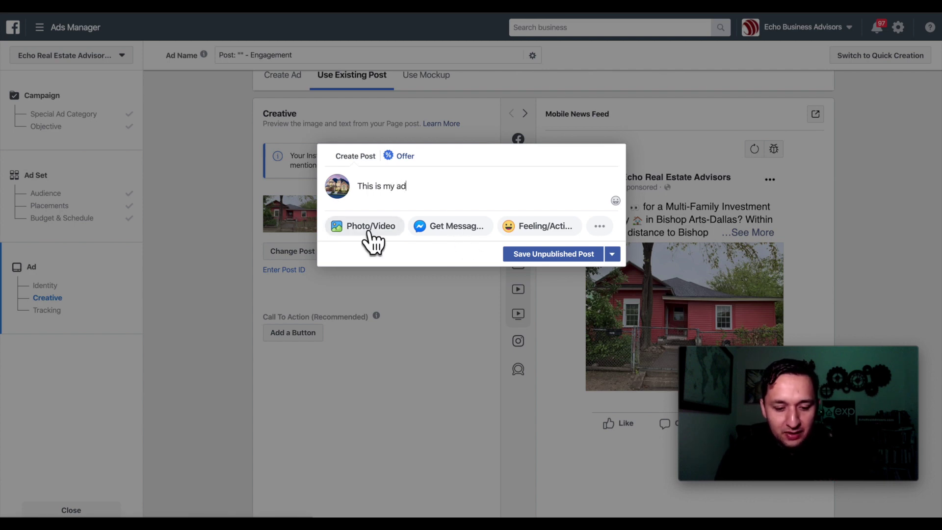
{"action": "left_click", "coordinate": [368, 226]}
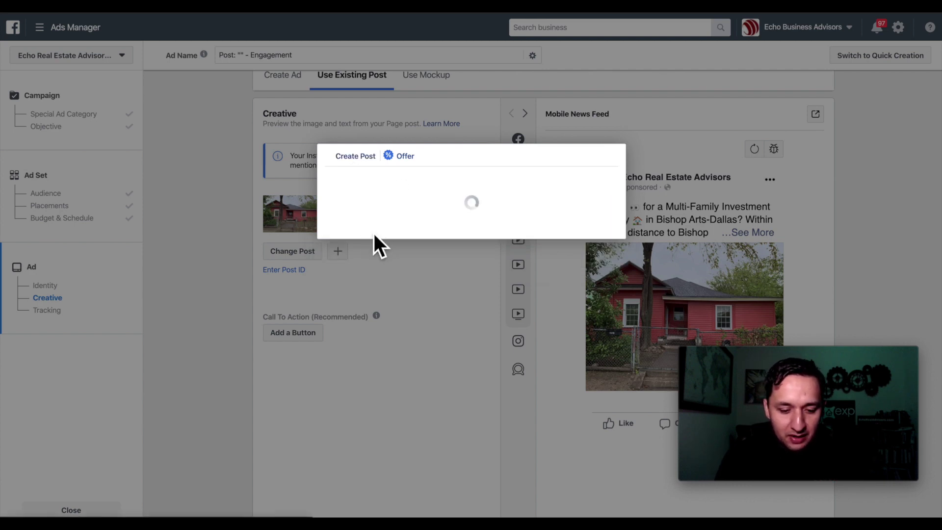
{"action": "left_click", "coordinate": [420, 196]}
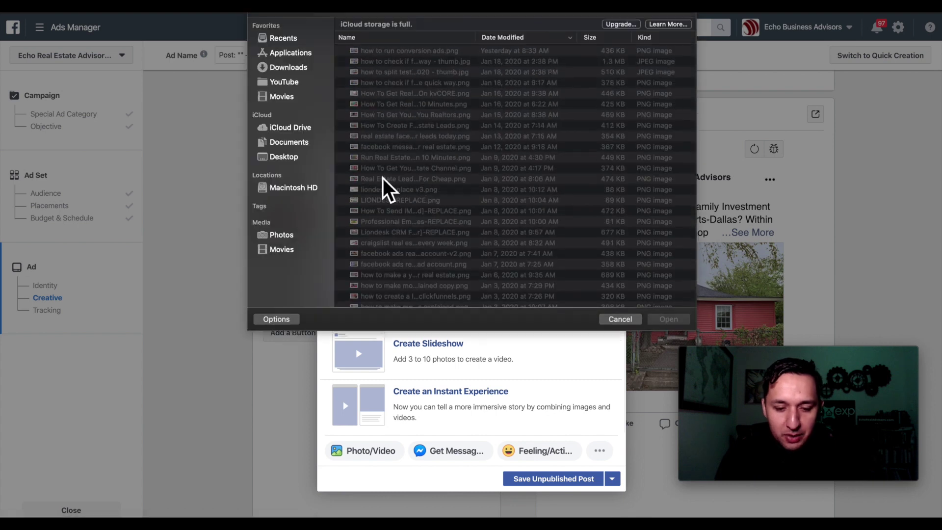
{"action": "left_click", "coordinate": [401, 52]}
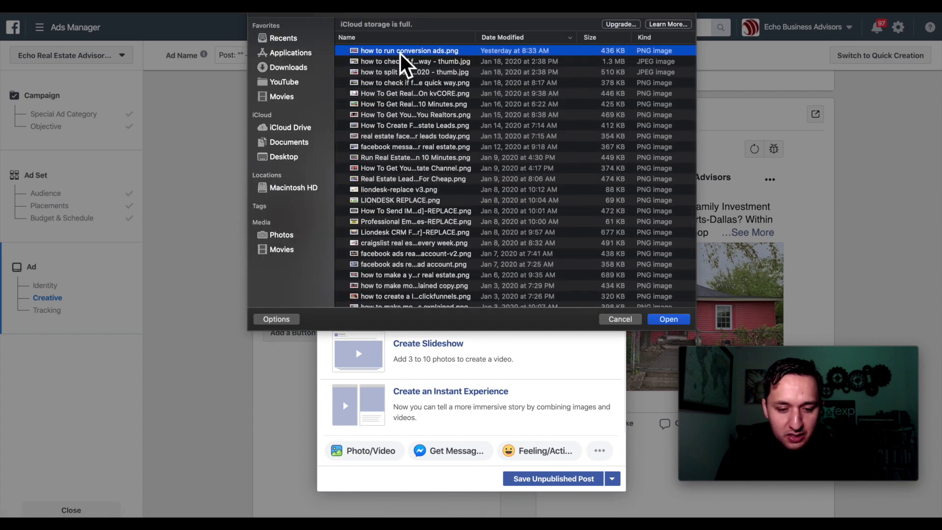
{"action": "left_click", "coordinate": [673, 322]}
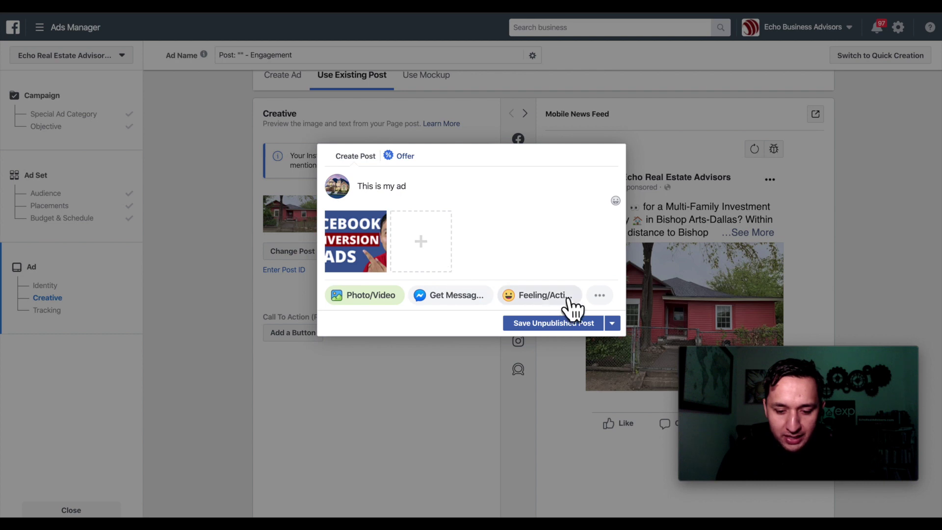
- Save the 'This is my ad' post as unpublished rather than publishing, scheduling or backdating it
{"action": "left_click", "coordinate": [613, 325]}
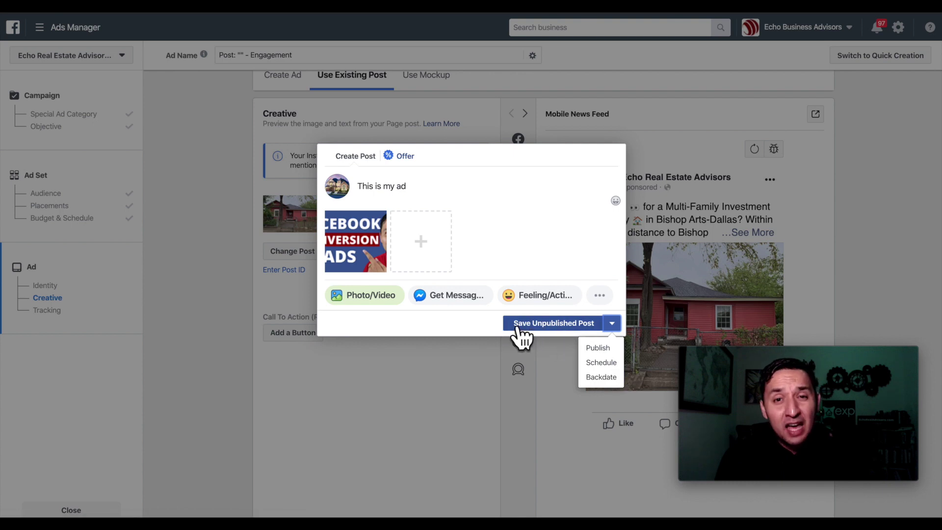
{"action": "left_click", "coordinate": [542, 328]}
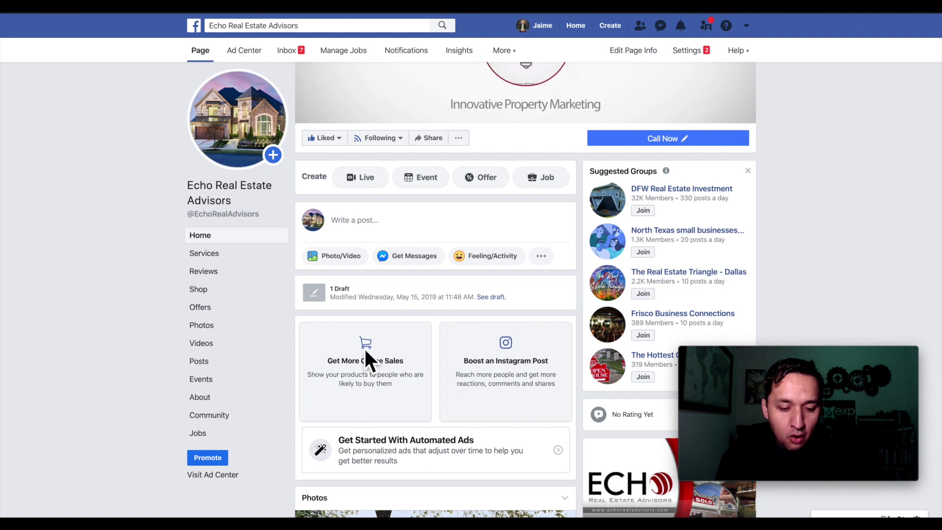
{"action": "scroll", "coordinate": [364, 351], "scroll_direction": "down", "scroll_amount": 15}
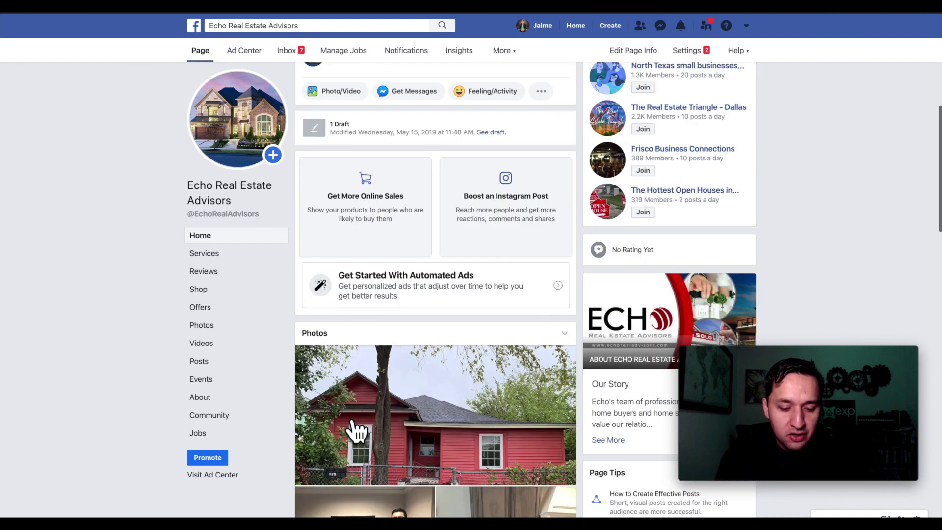
{"action": "scroll", "coordinate": [357, 424], "scroll_direction": "up", "scroll_amount": 10}
{"action": "scroll", "coordinate": [358, 425], "scroll_direction": "up", "scroll_amount": 10}
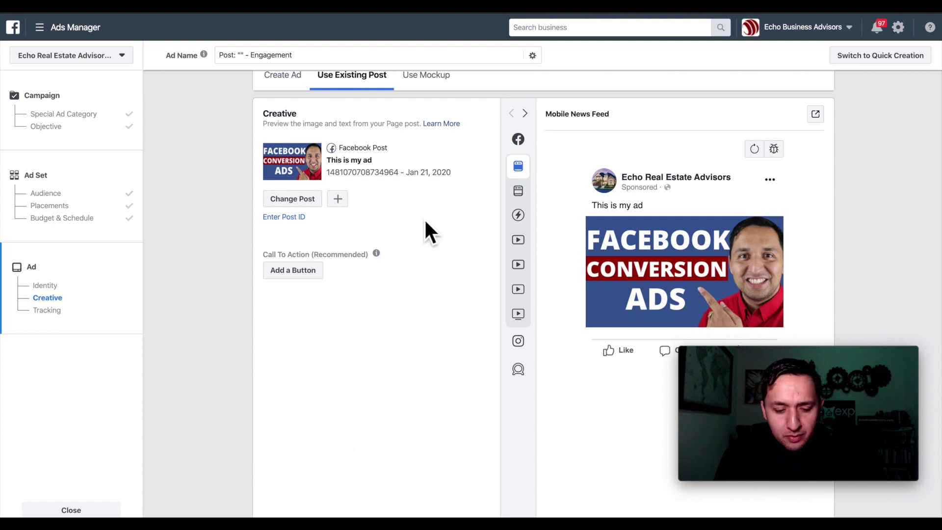
{"action": "scroll", "coordinate": [409, 298], "scroll_direction": "down", "scroll_amount": 1}
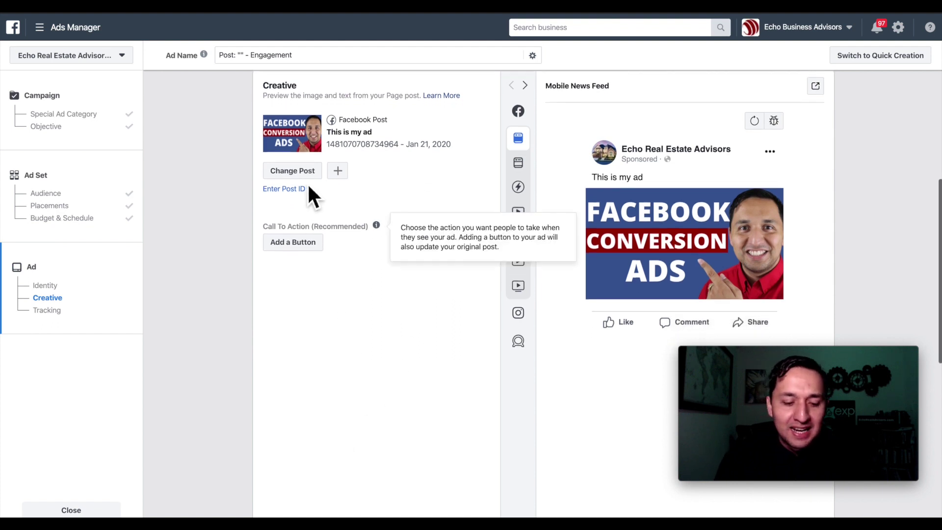
{"action": "left_click", "coordinate": [287, 247]}
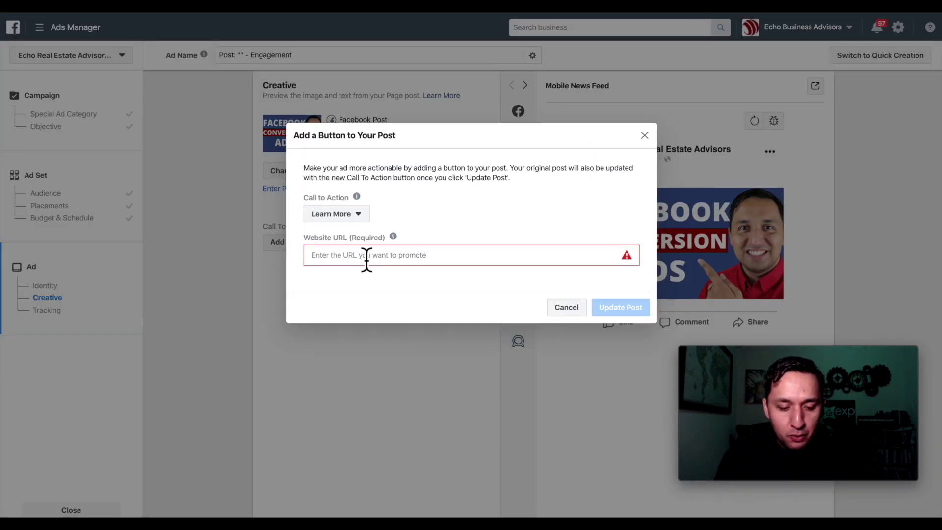
{"action": "left_click", "coordinate": [341, 216]}
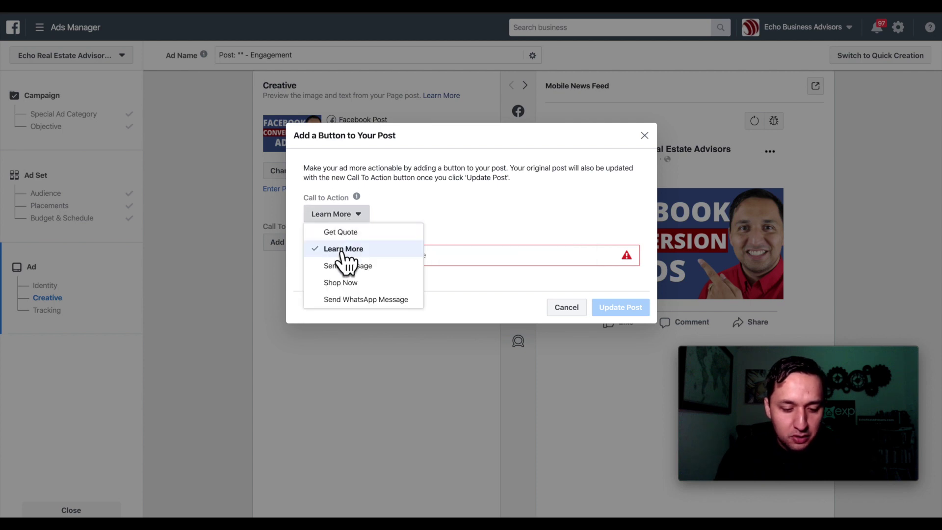
{"action": "left_click", "coordinate": [343, 249]}
{"action": "left_click", "coordinate": [347, 259]}
{"action": "type", "text": "www.e"}
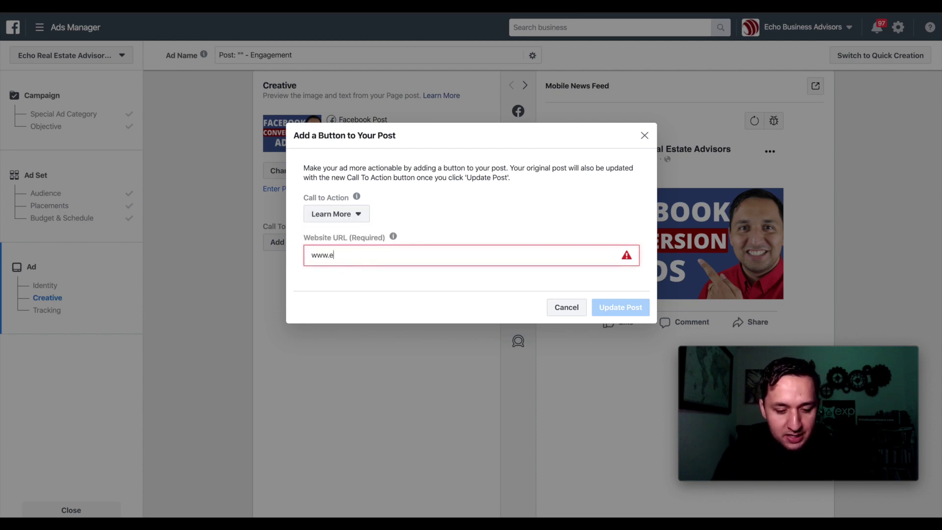
{"action": "type", "text": "chorealadvisr"}
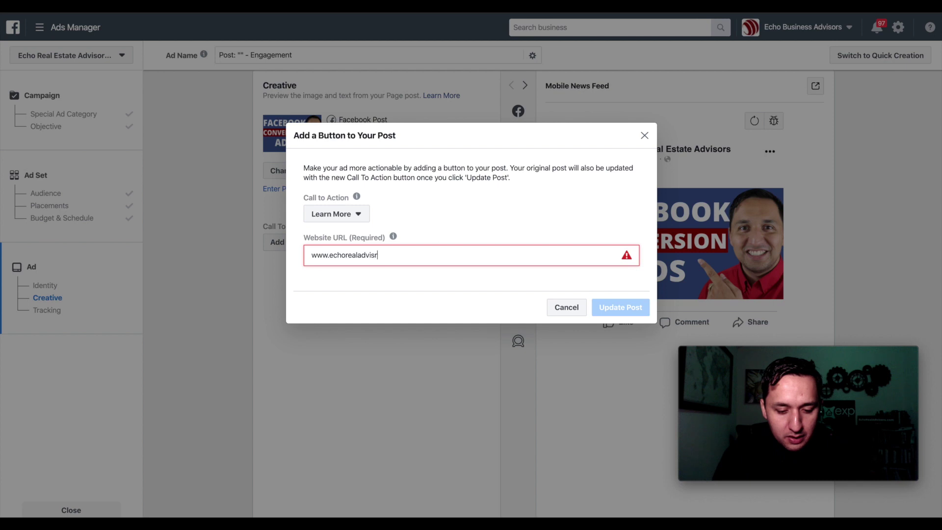
{"action": "key", "text": "BackSpace"}
{"action": "key", "text": "BackSpace"}
{"action": "type", "text": "sors.com"}
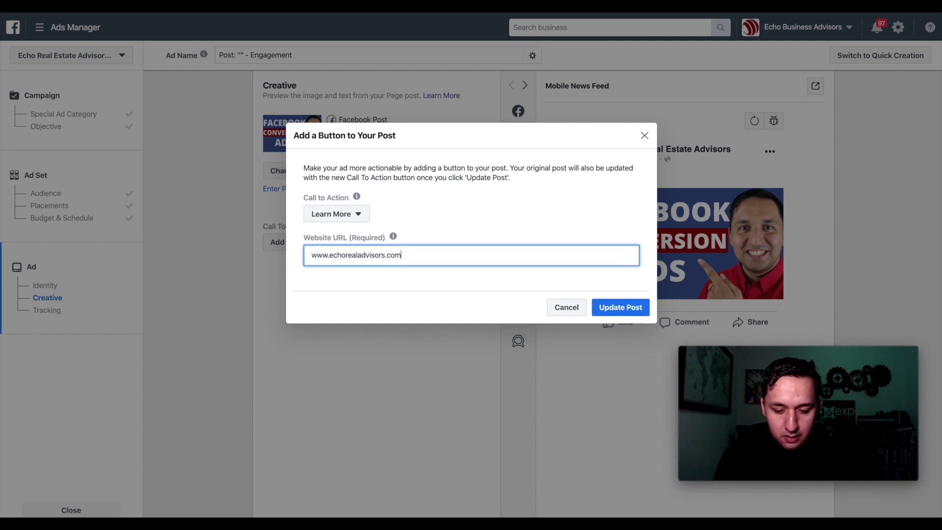
{"action": "left_click", "coordinate": [620, 307]}
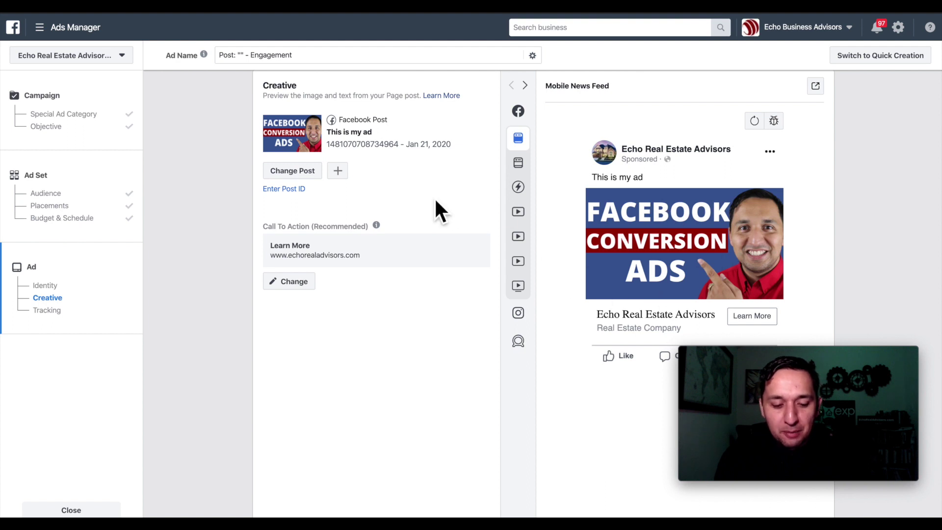
- Scroll down the ad setup page to reach the Tracking section
{"action": "scroll", "coordinate": [390, 349], "scroll_direction": "down", "scroll_amount": 10}
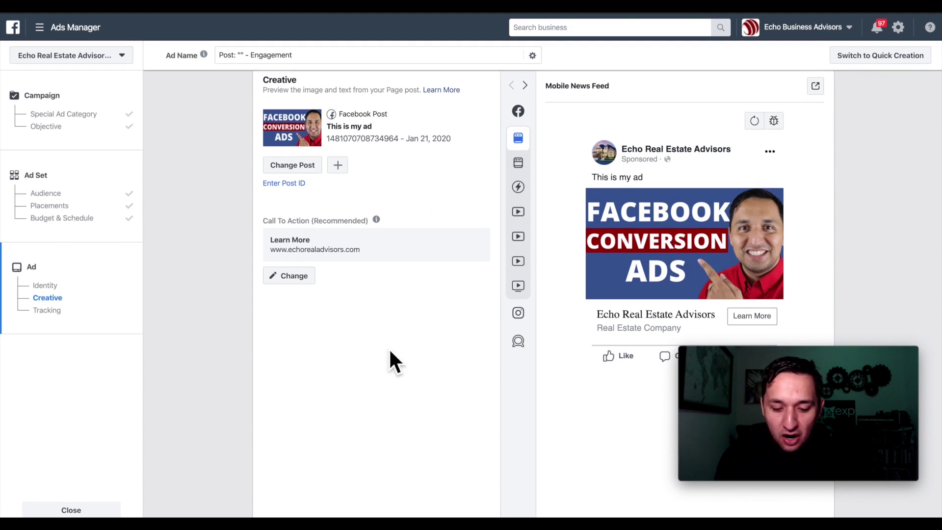